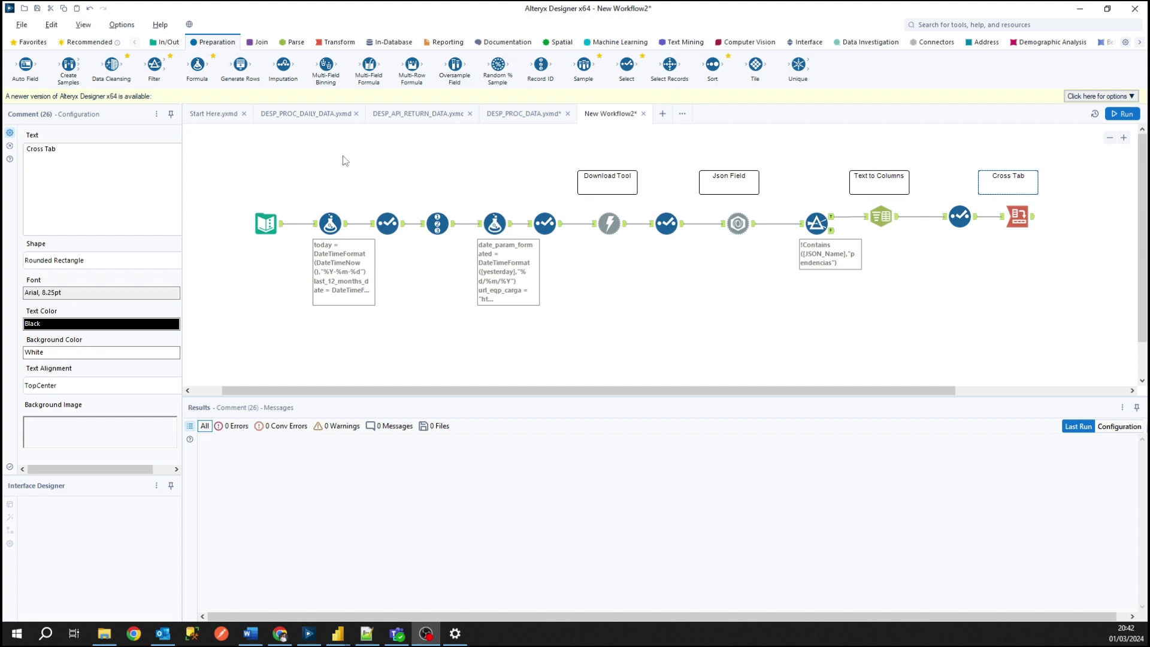
# - Show the last run's Results log: 21024 records passing Filter and one Cross Tab duplicate-field warning
pyautogui.moveTo(226, 165); pyautogui.dragTo(569, 282)
pyautogui.click(524, 190)
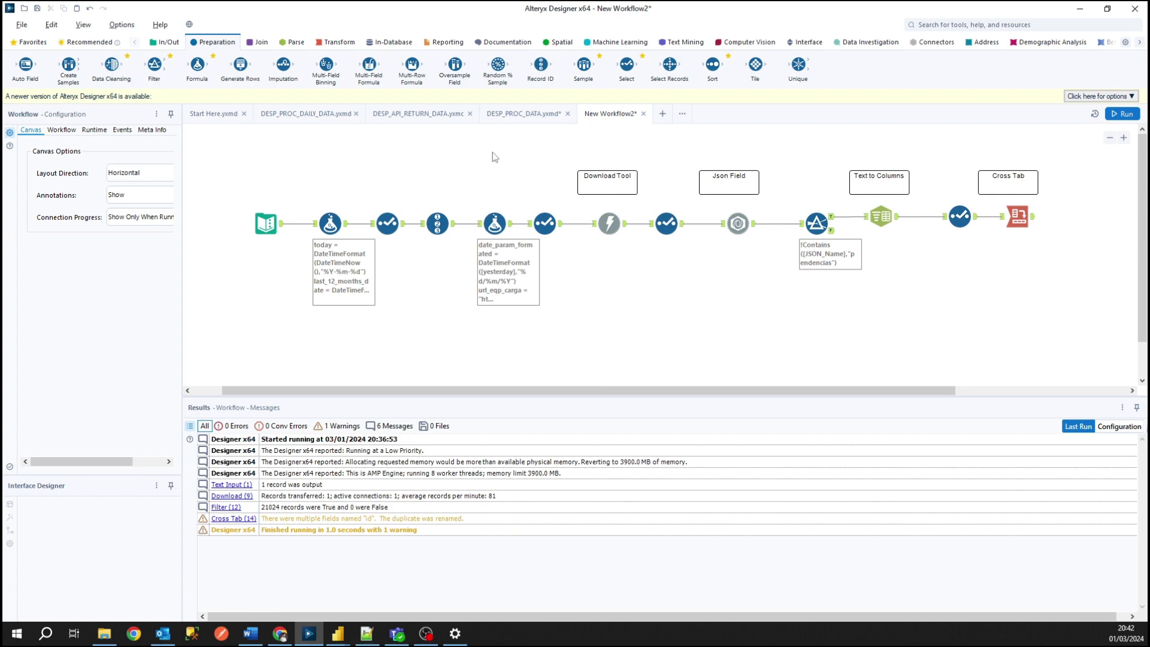
# - Select Formula (18) and widen the panel to read its today, yesterday and start_of_year dates
pyautogui.click(324, 211)
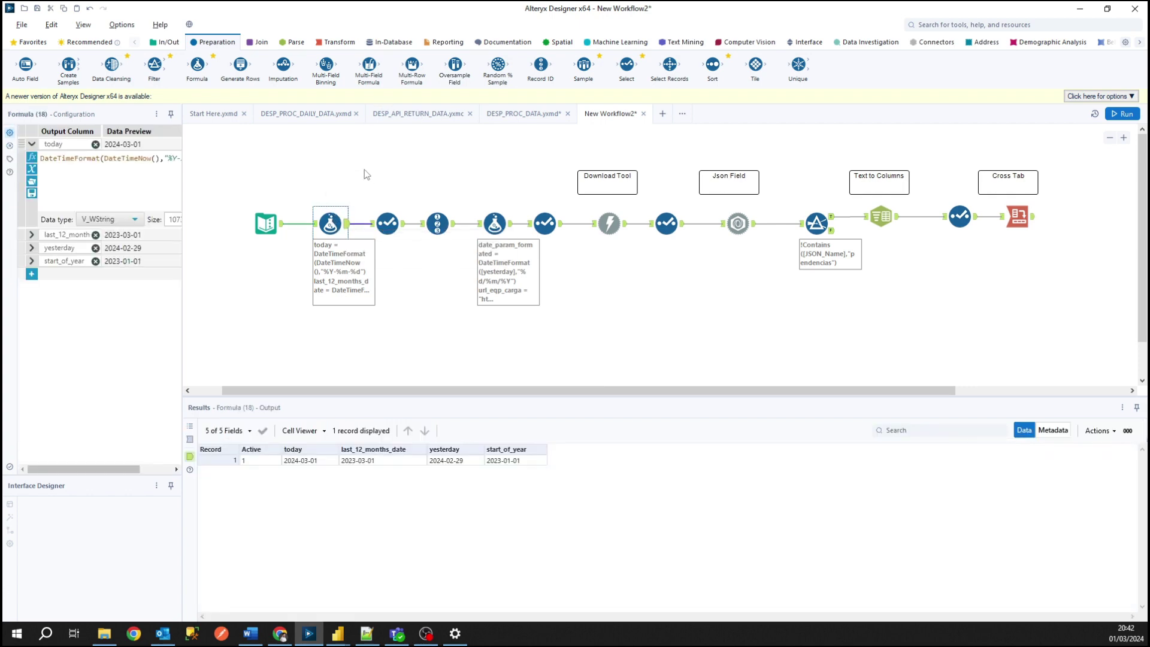
pyautogui.moveTo(182, 193); pyautogui.dragTo(247, 196)
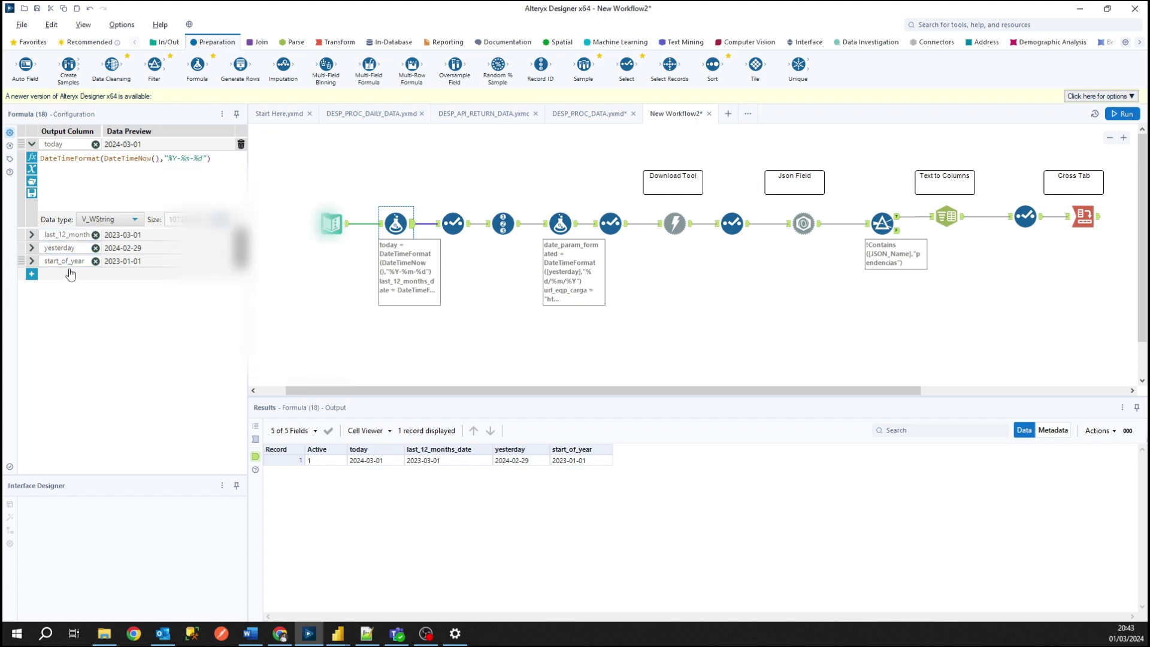
# - In Formula (22), examine url_eqp_carga's base URL joined with the date_param_formated field
pyautogui.click(563, 225)
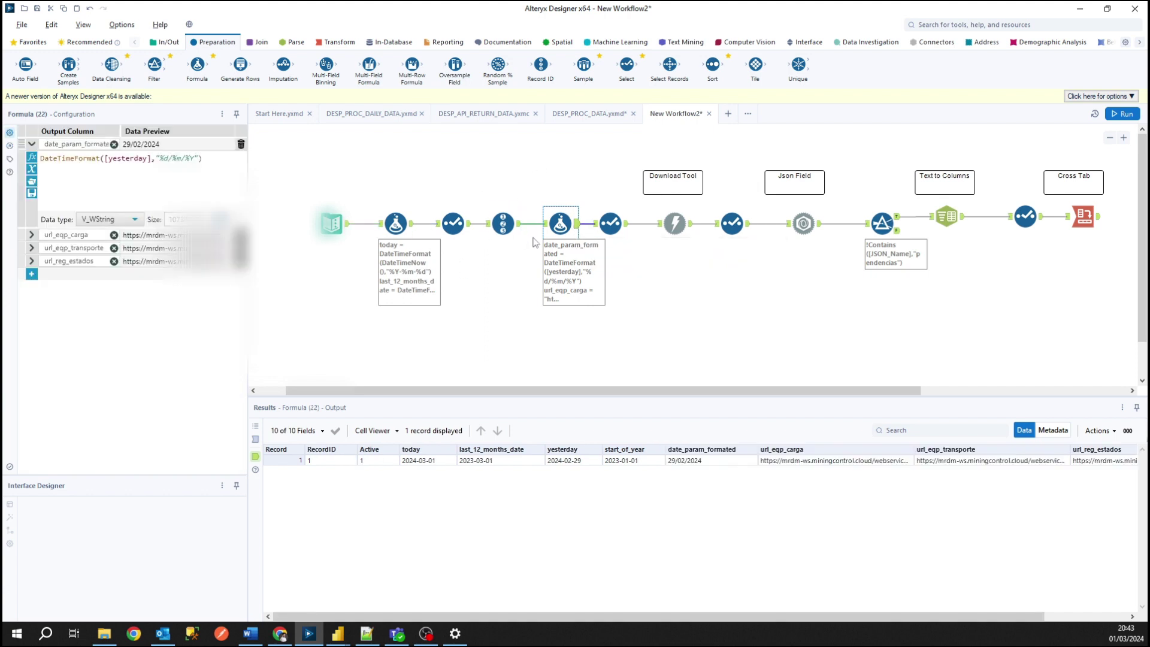
pyautogui.moveTo(248, 286); pyautogui.dragTo(383, 287)
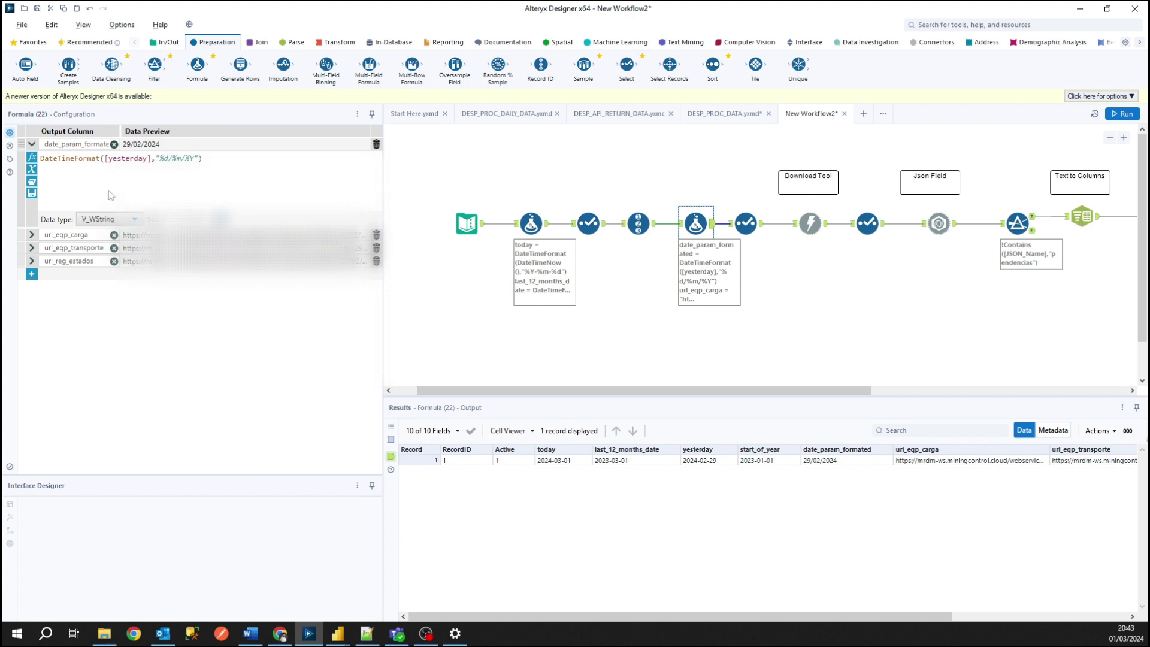
pyautogui.click(32, 234)
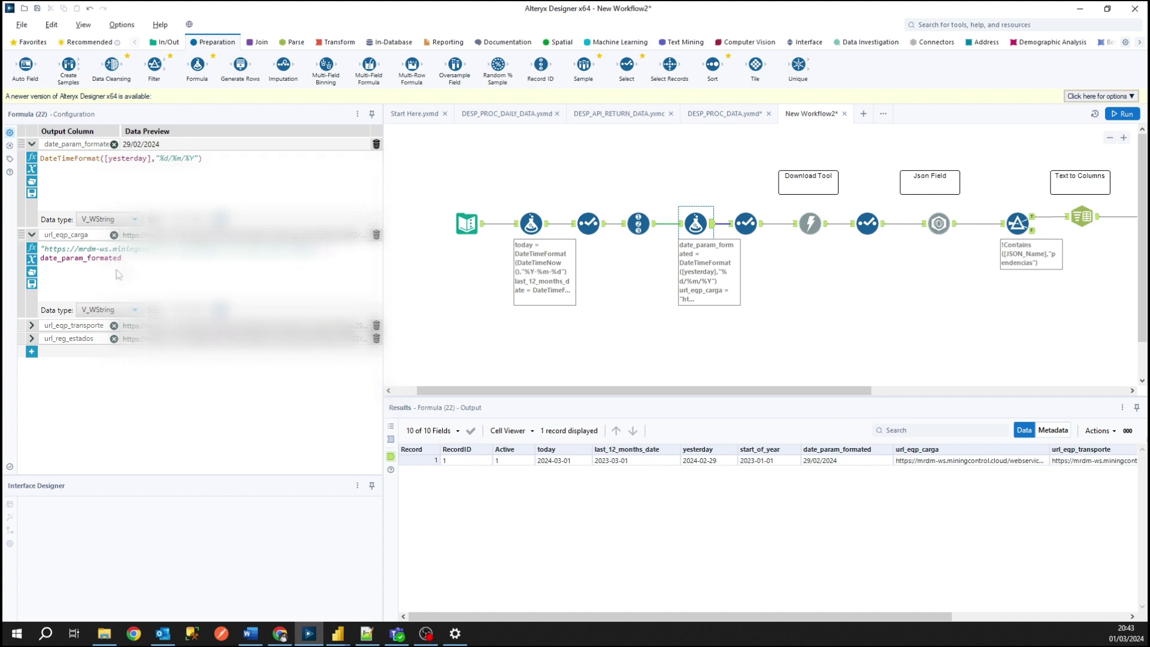
pyautogui.moveTo(43, 248); pyautogui.dragTo(323, 249)
pyautogui.doubleClick(98, 256)
pyautogui.click(121, 258)
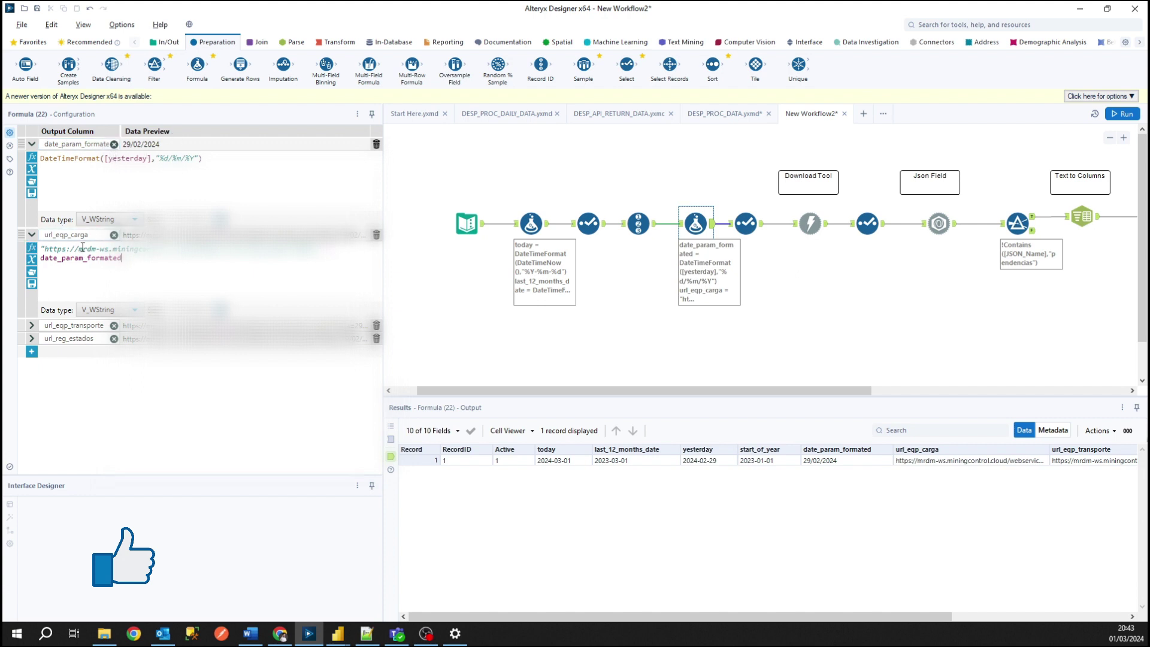
# - Expand and collapse the url_eqp_transporte, url_reg_estados and url_eqp_carga expressions
pyautogui.click(32, 325)
pyautogui.click(33, 417)
pyautogui.click(32, 418)
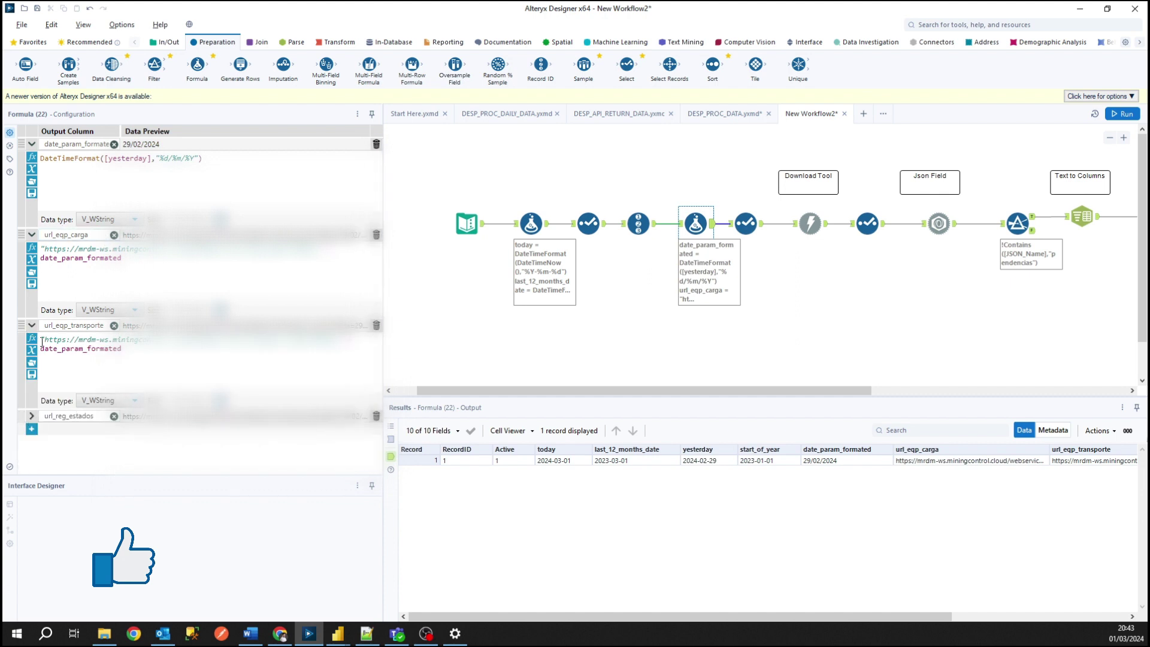
pyautogui.click(33, 326)
pyautogui.click(32, 237)
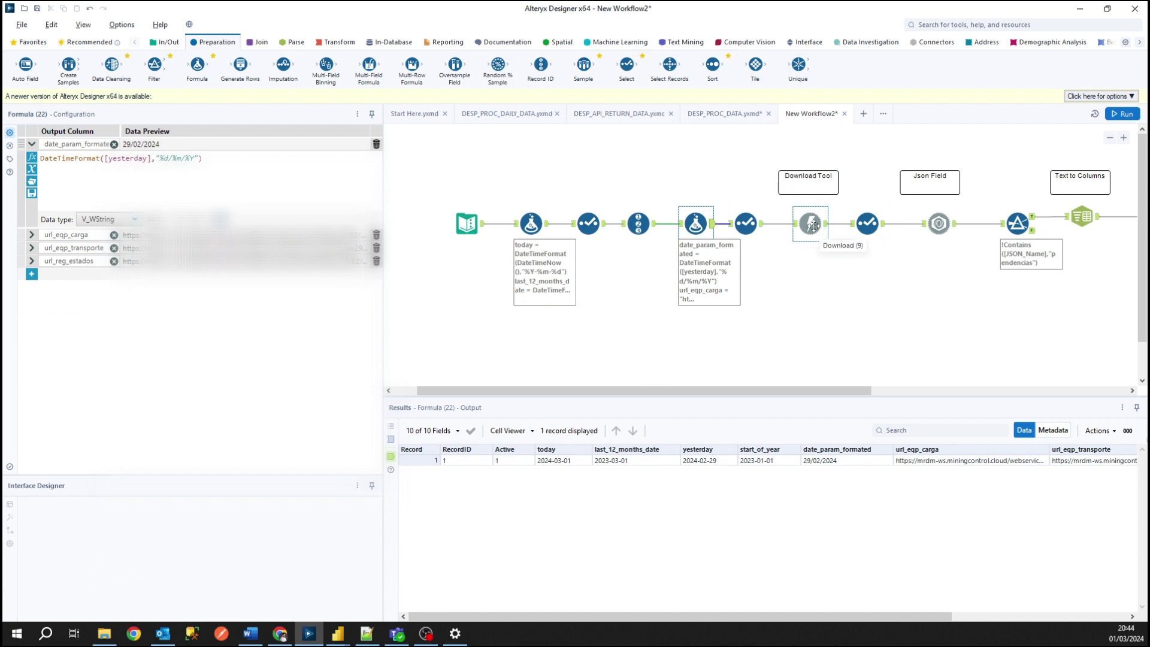
# - Check Download (9)'s url_eqp_transporte URL setting, then add and delete a second Download tool
pyautogui.click(824, 235)
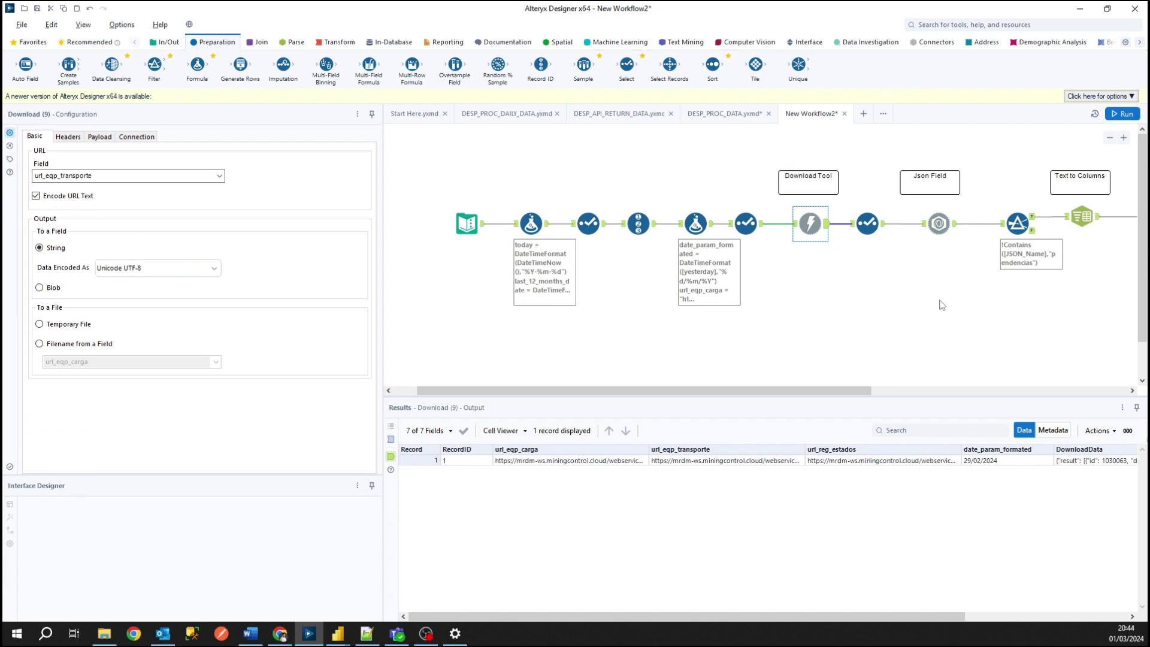
pyautogui.hotkey('ctrl', 'f')
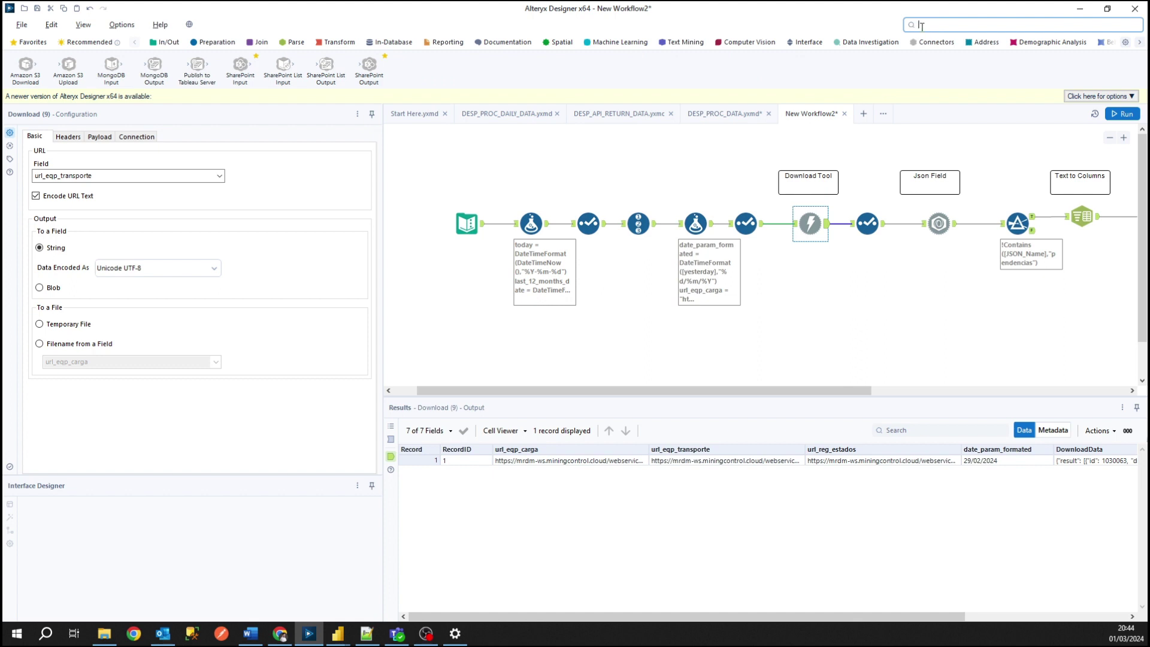
pyautogui.write('dow')
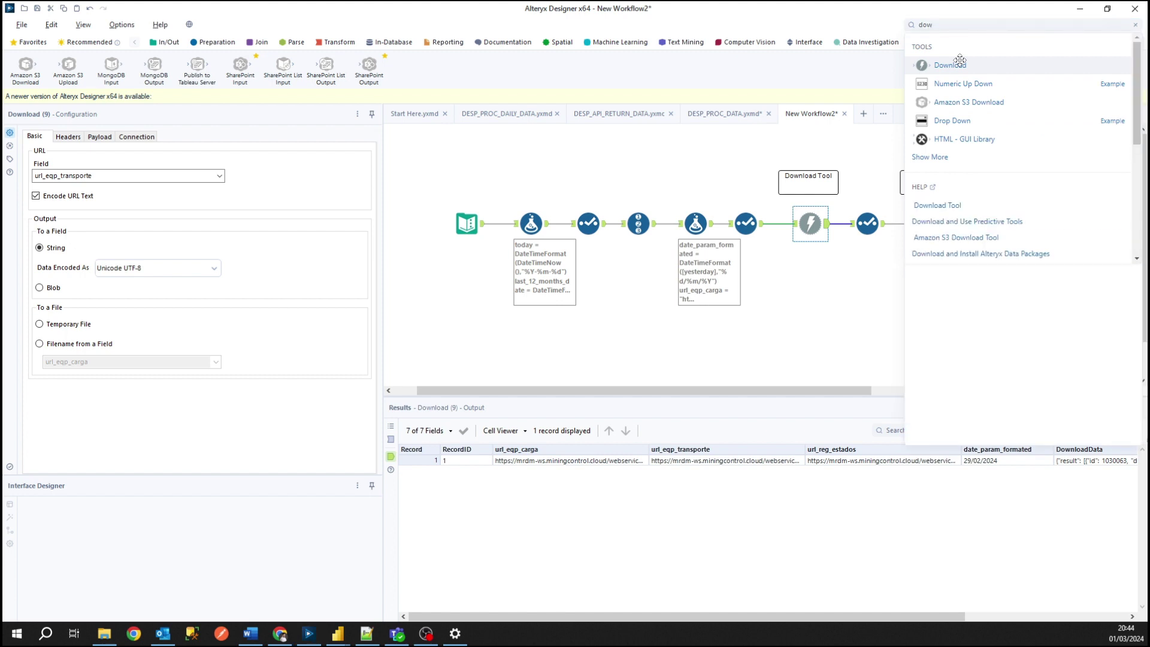
pyautogui.moveTo(959, 60); pyautogui.dragTo(681, 160)
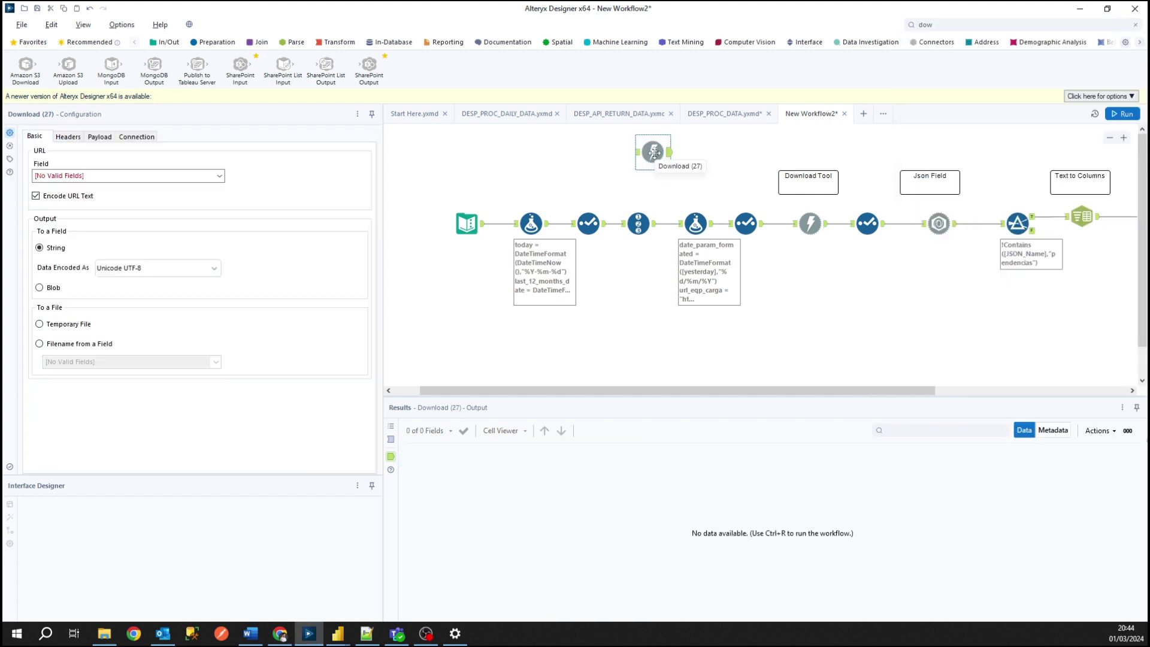
pyautogui.press('Delete')
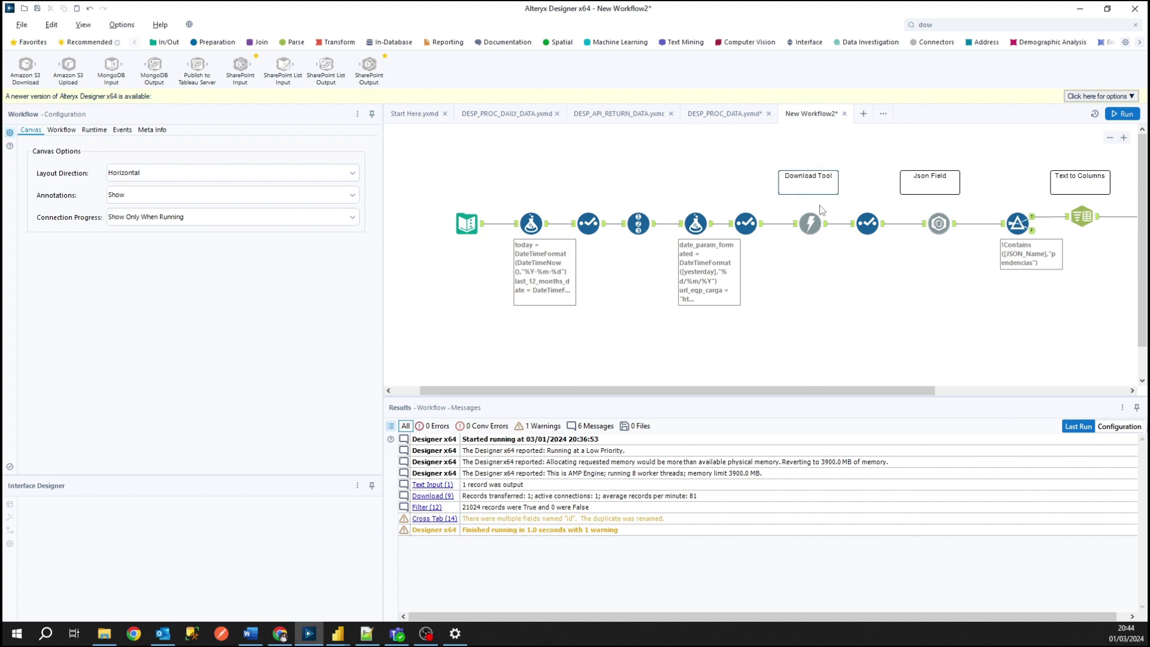
# - Trace url_eqp_transporte from Formula (22) through Select (19) to Download (9)'s URL field
pyautogui.click(820, 231)
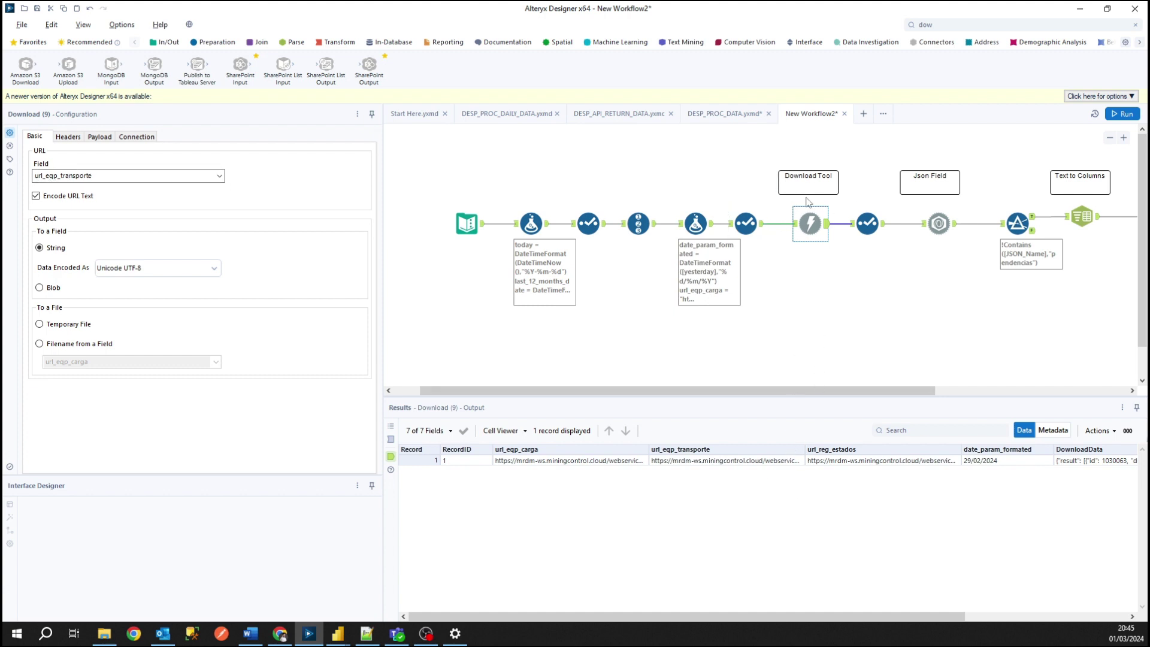
pyautogui.click(748, 219)
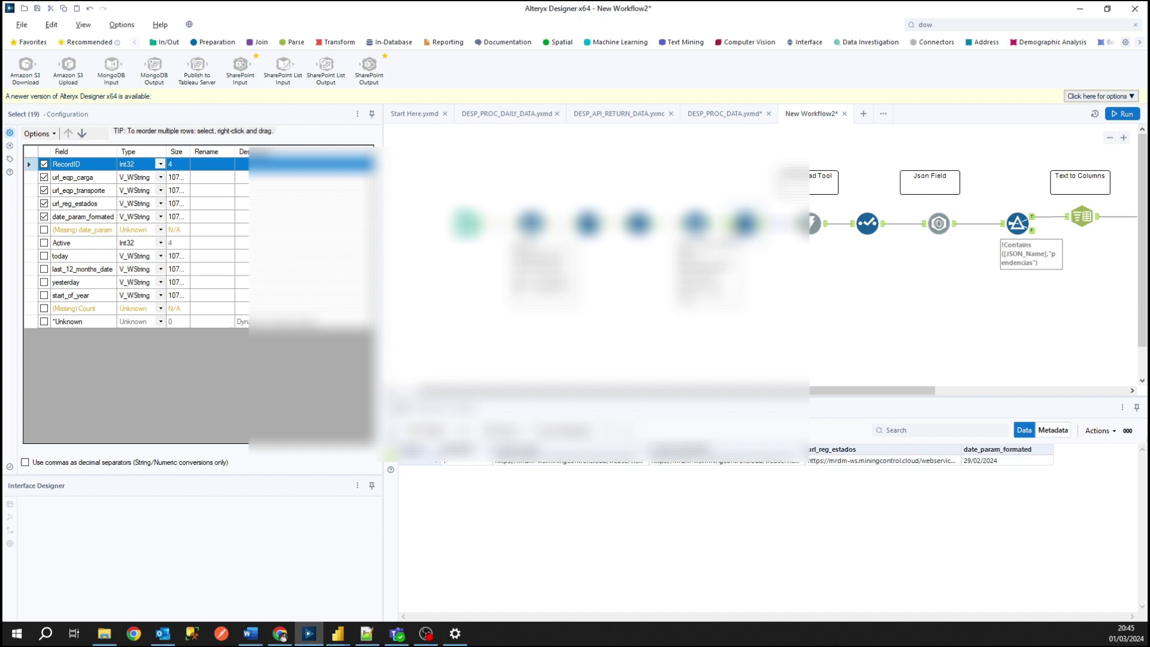
pyautogui.click(695, 223)
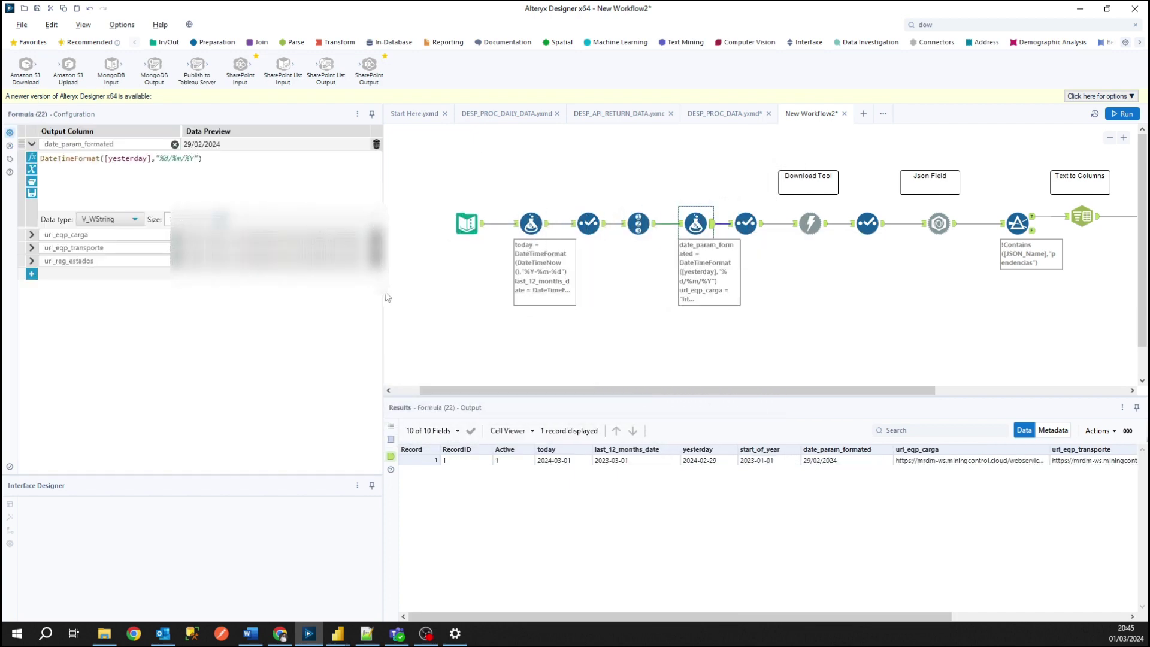
pyautogui.moveTo(386, 297); pyautogui.dragTo(419, 296)
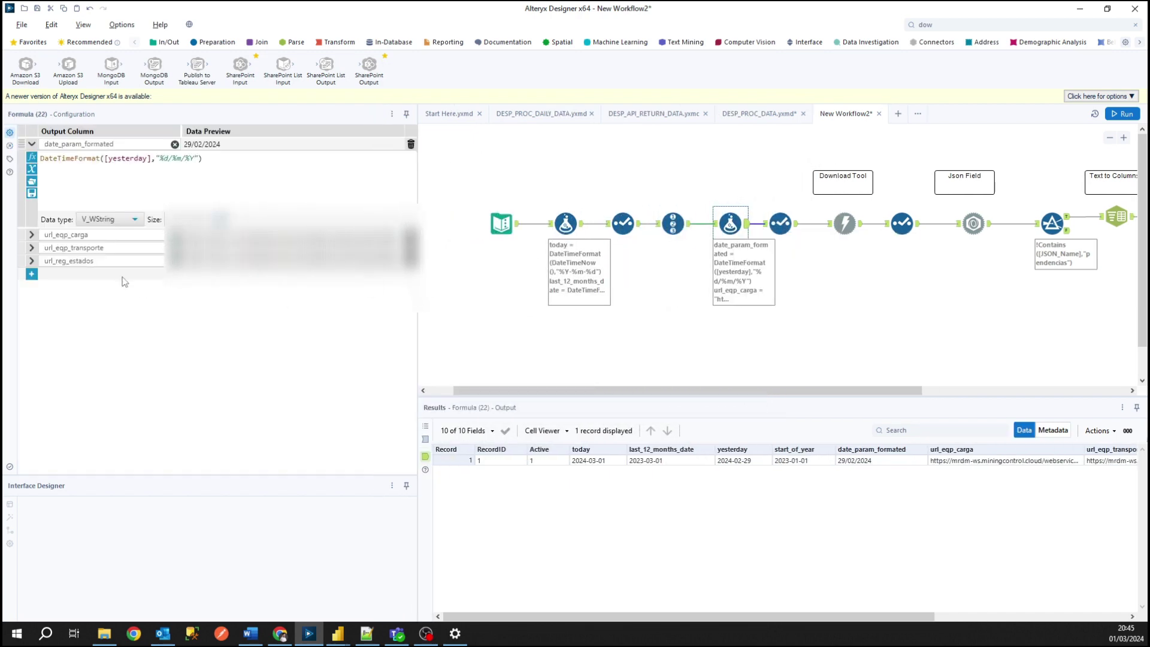
pyautogui.click(32, 248)
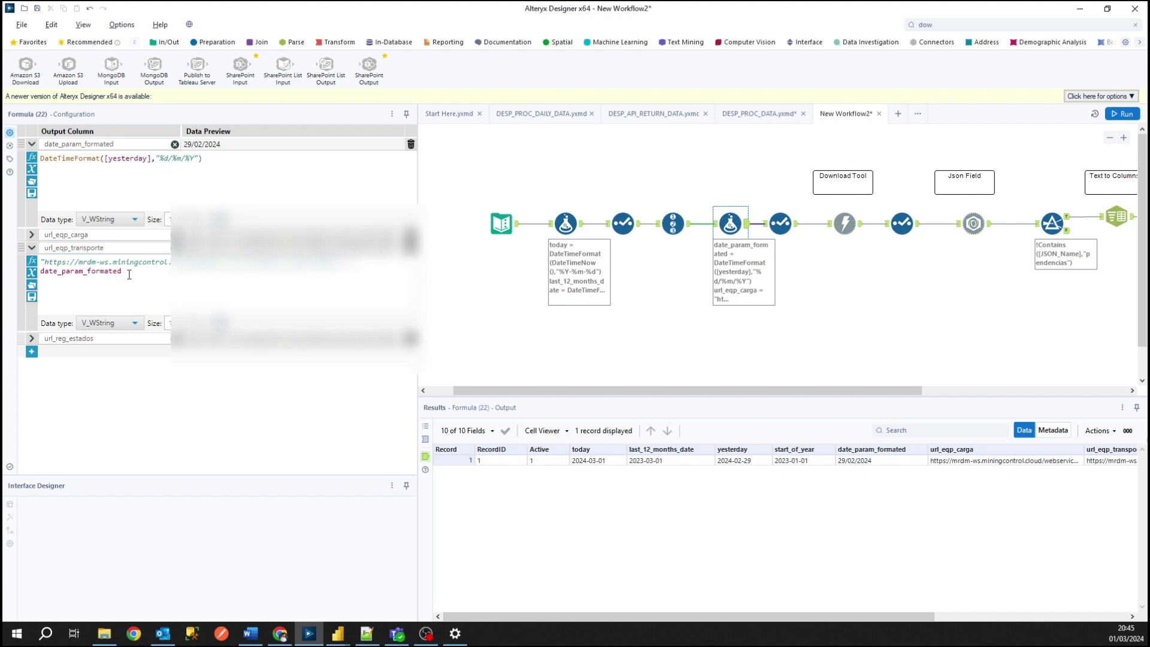
pyautogui.moveTo(128, 274); pyautogui.dragTo(39, 262)
pyautogui.click(97, 251)
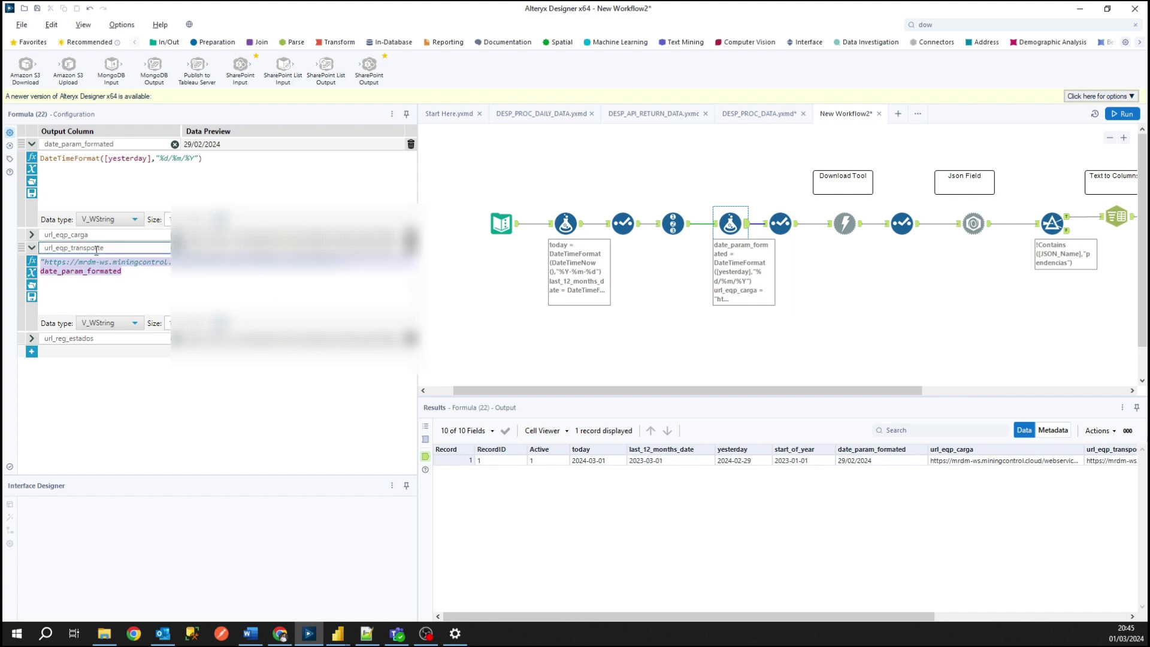
pyautogui.click(844, 224)
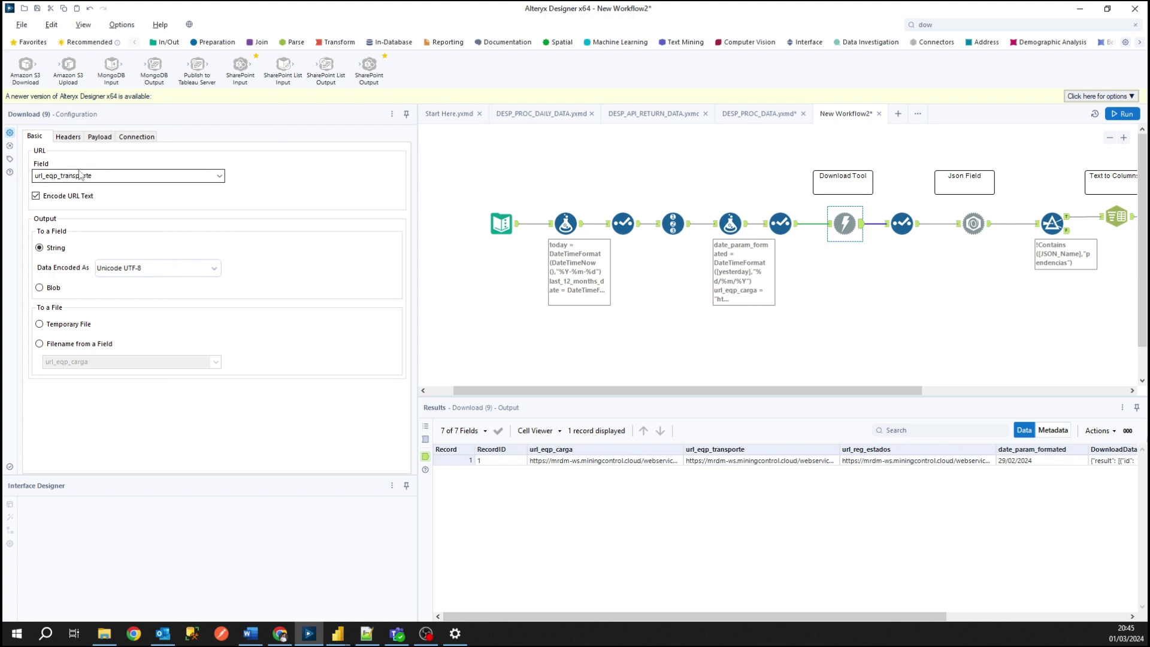
# - View Download (9)'s Authorization header, then JSON Parse (11)'s 21,024 JSON_Name/JSON_ValueString rows
pyautogui.click(67, 138)
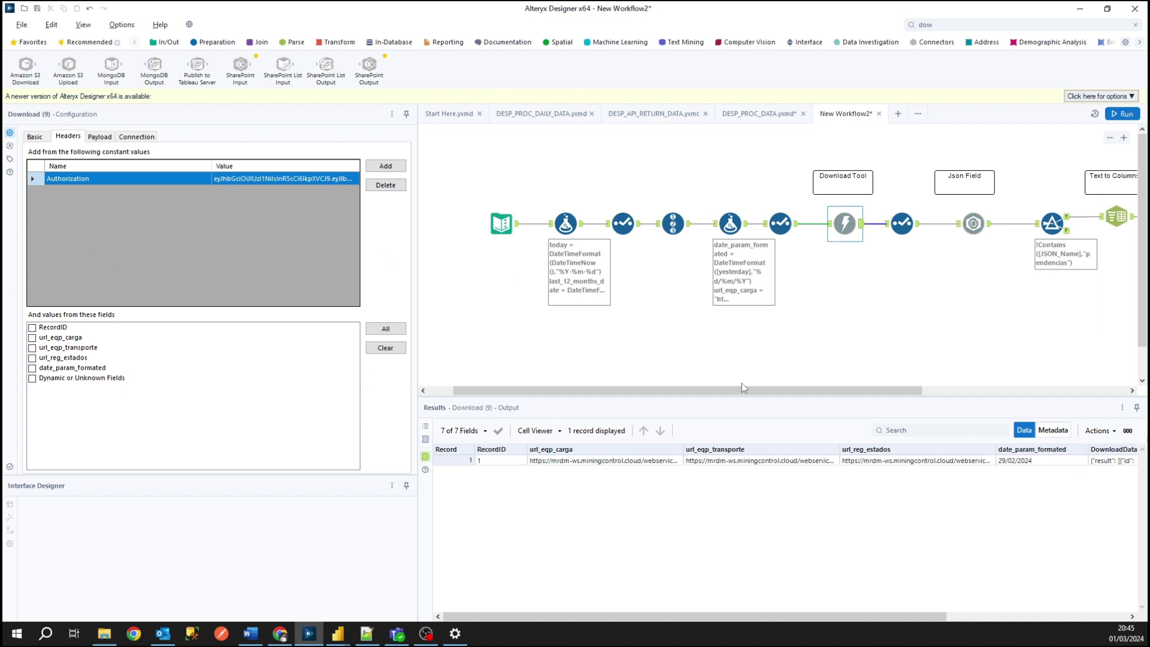
pyautogui.moveTo(741, 388); pyautogui.dragTo(842, 389)
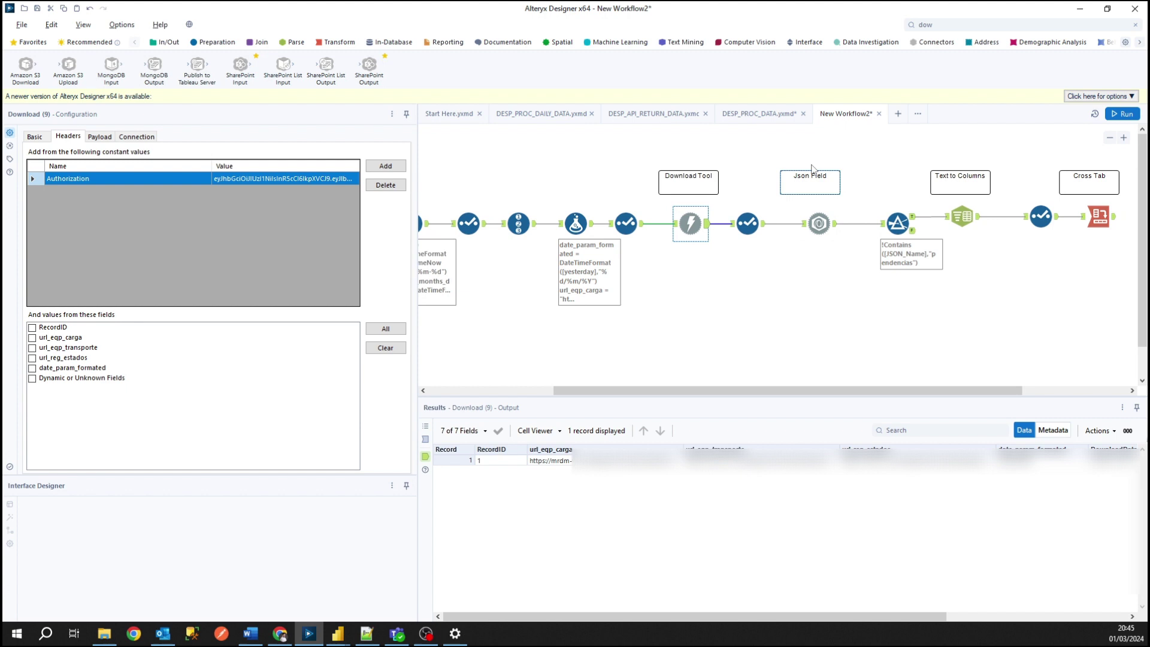
pyautogui.click(819, 223)
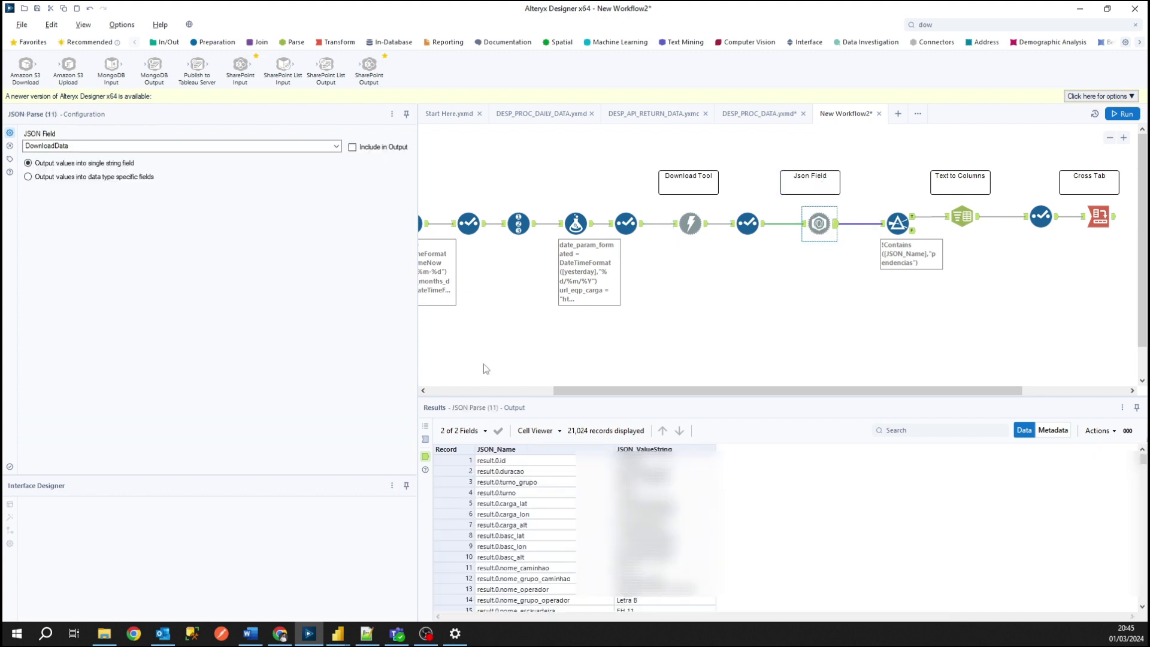
pyautogui.click(977, 23)
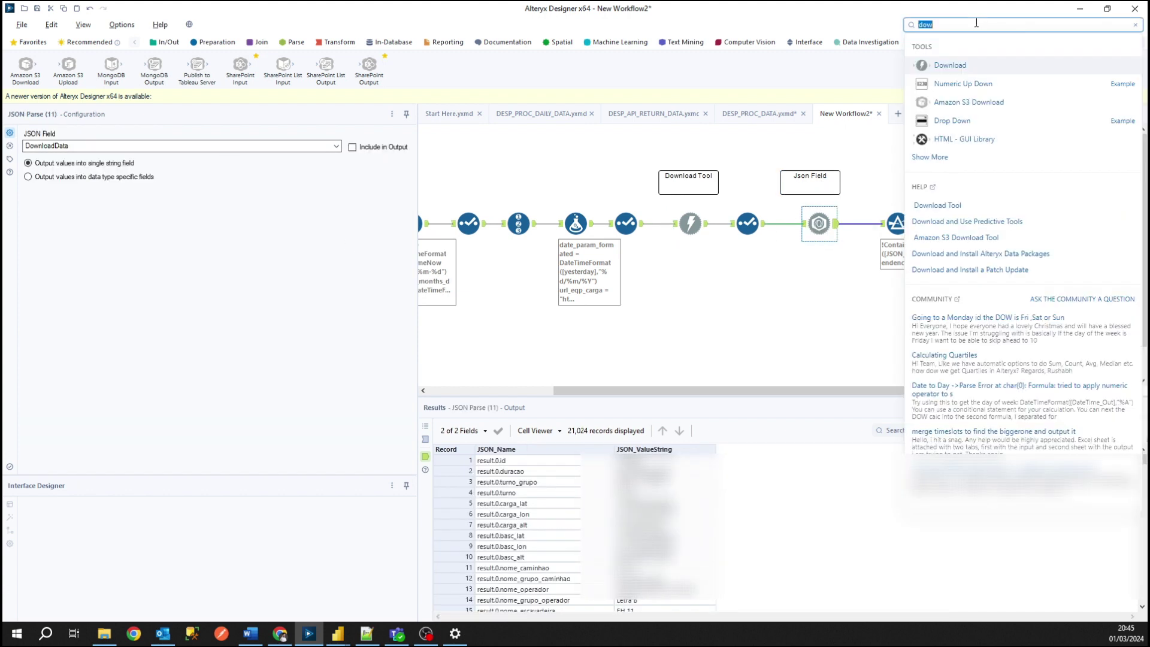
pyautogui.write('json')
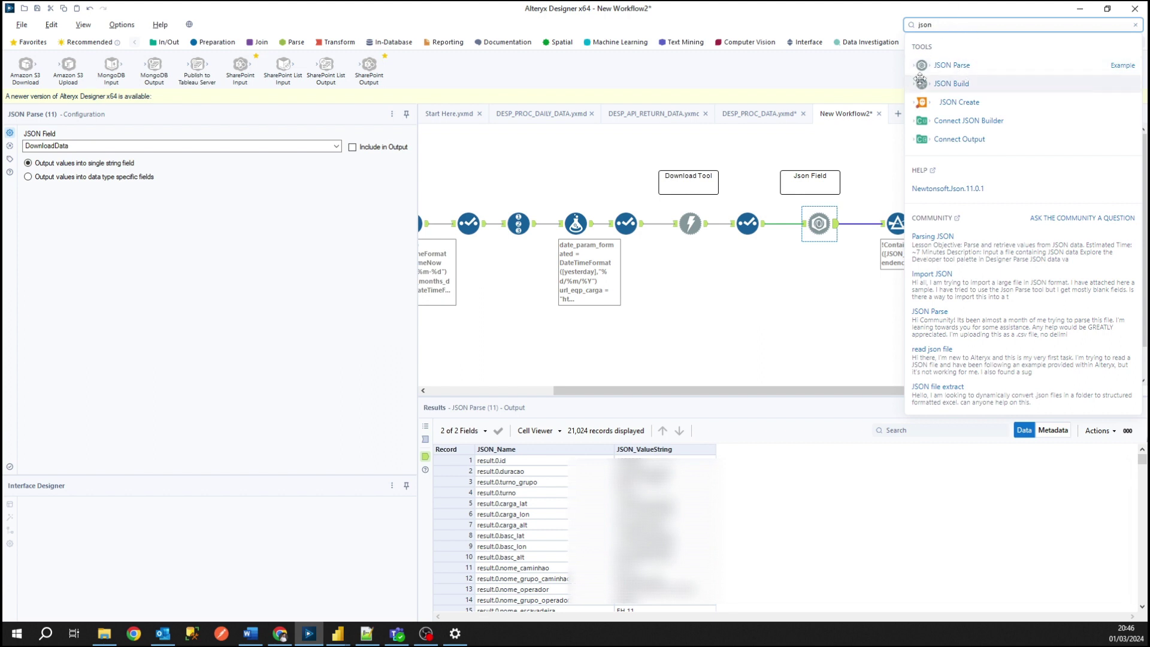
pyautogui.moveTo(923, 66); pyautogui.dragTo(741, 144)
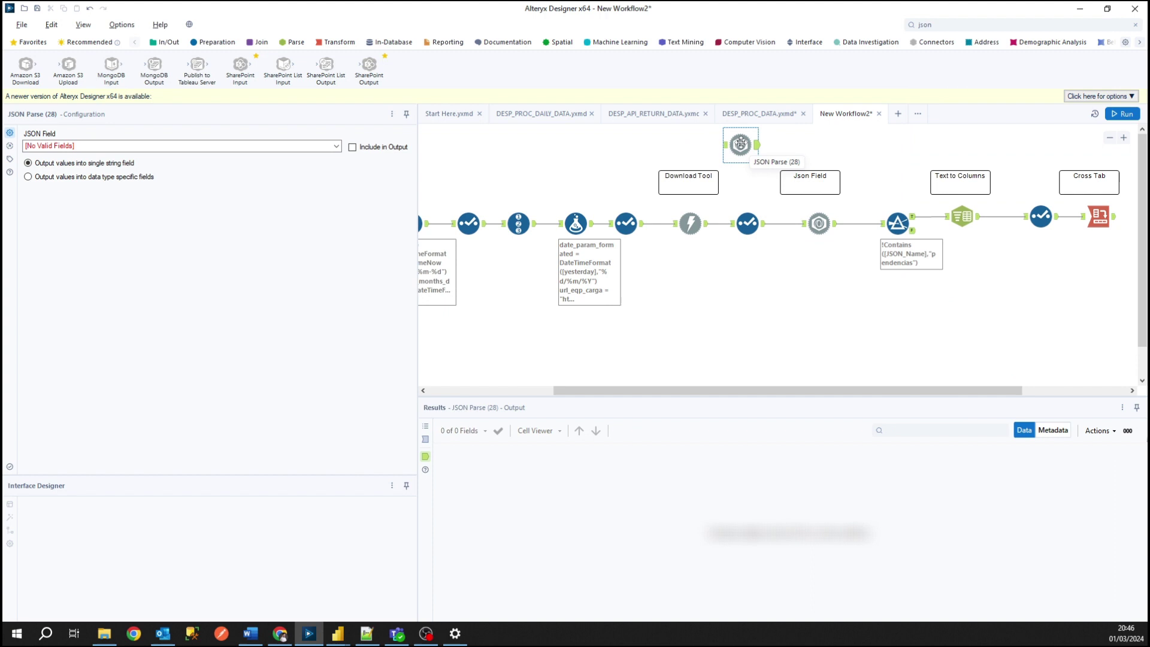
pyautogui.press('Delete')
pyautogui.moveTo(848, 240); pyautogui.dragTo(702, 236)
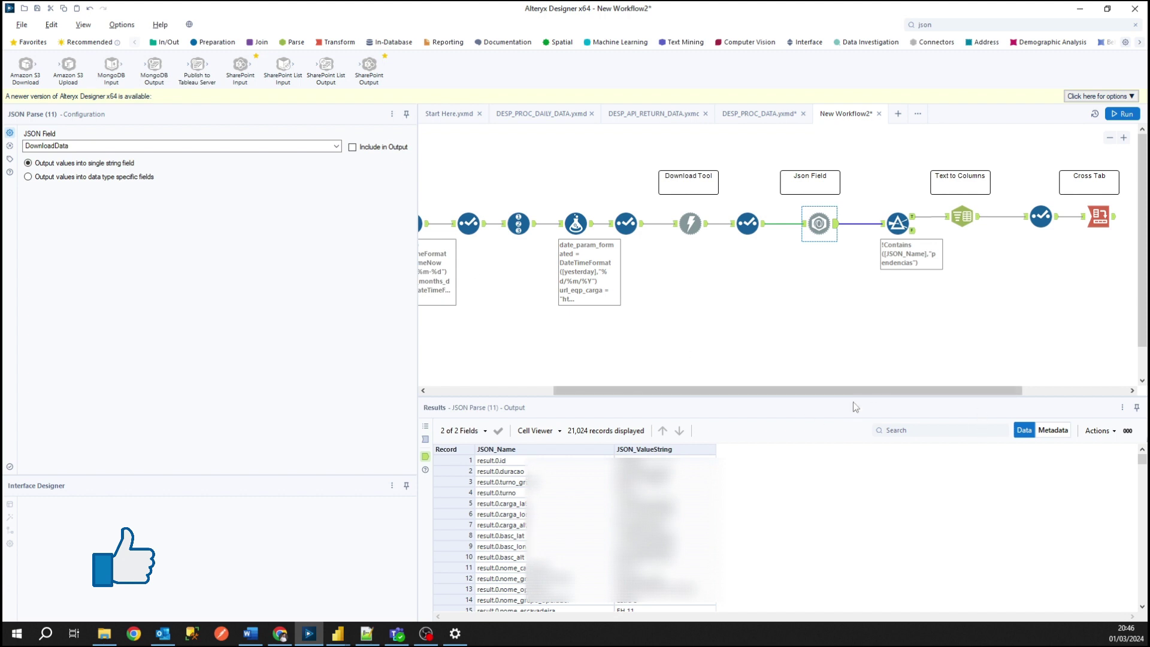
pyautogui.hscroll(3, 873, 390)
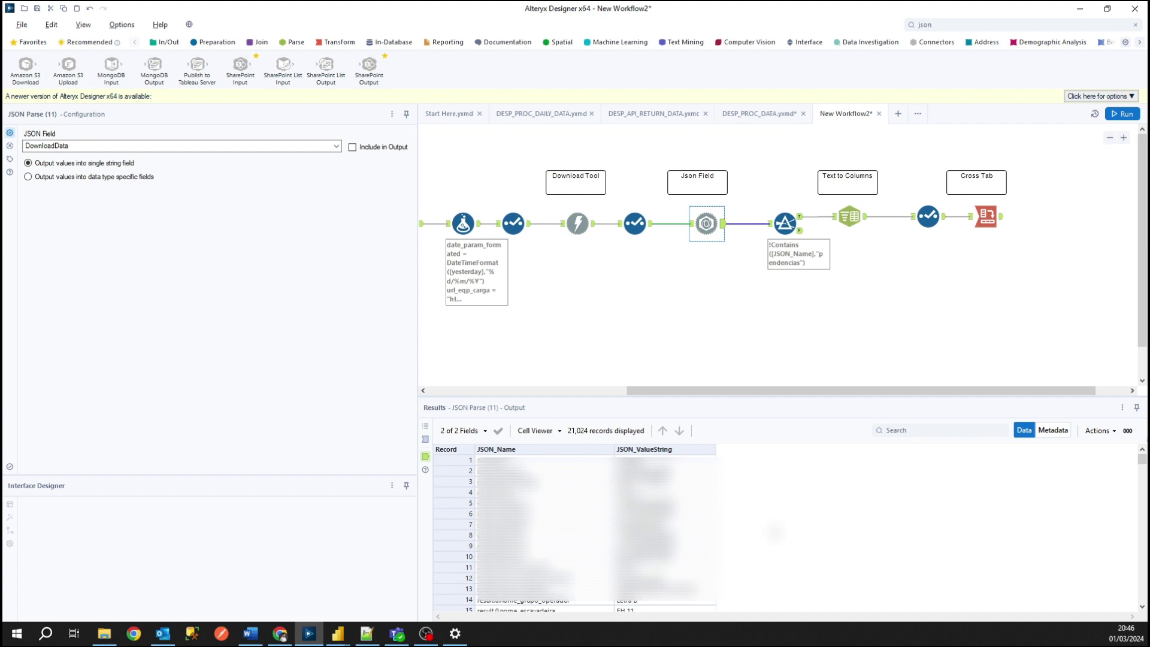
# - Review Text to Columns and Cross Tab outputs, searching 'cross', and narrow Cross Tab's settings panel
pyautogui.click(860, 218)
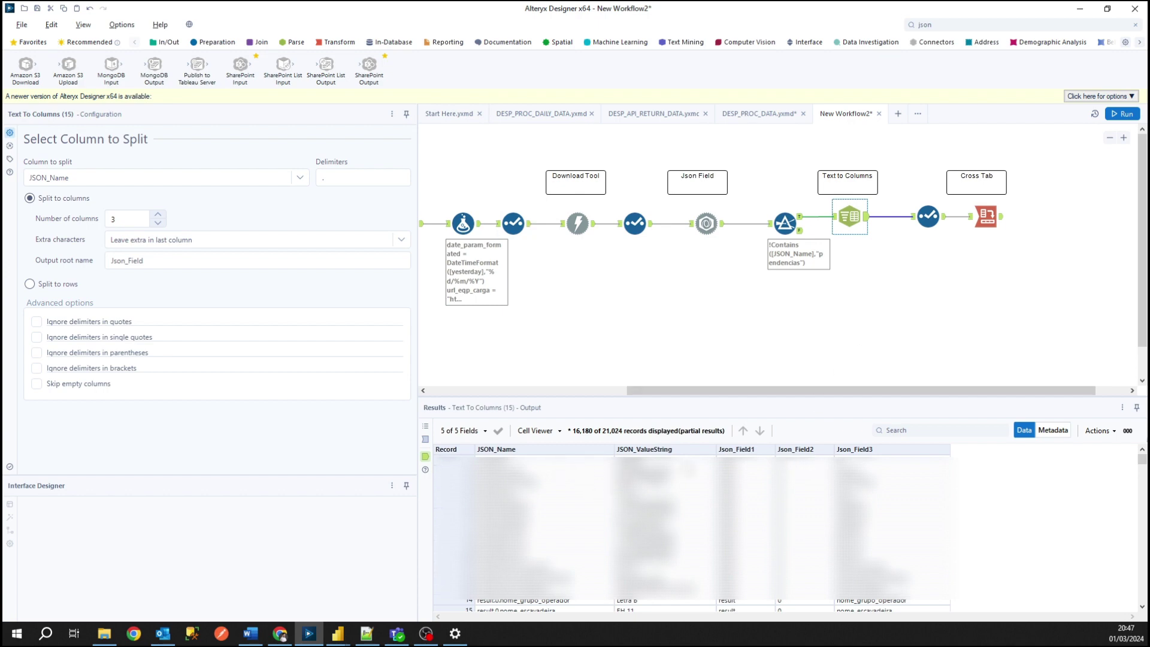
pyautogui.click(987, 219)
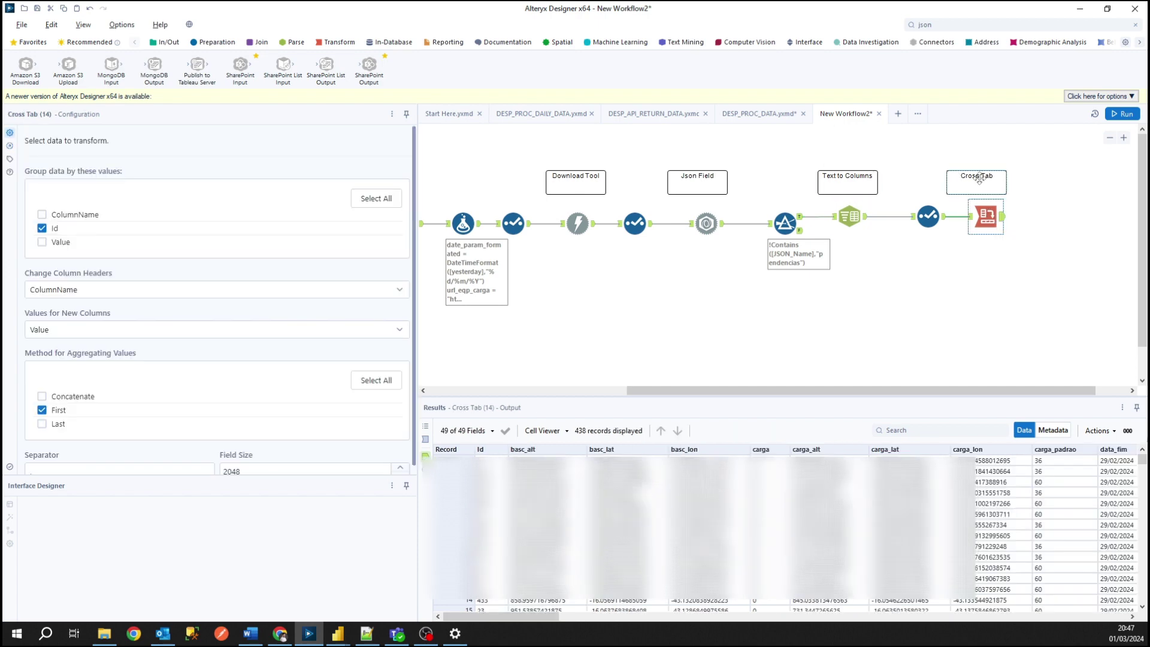
pyautogui.click(954, 24)
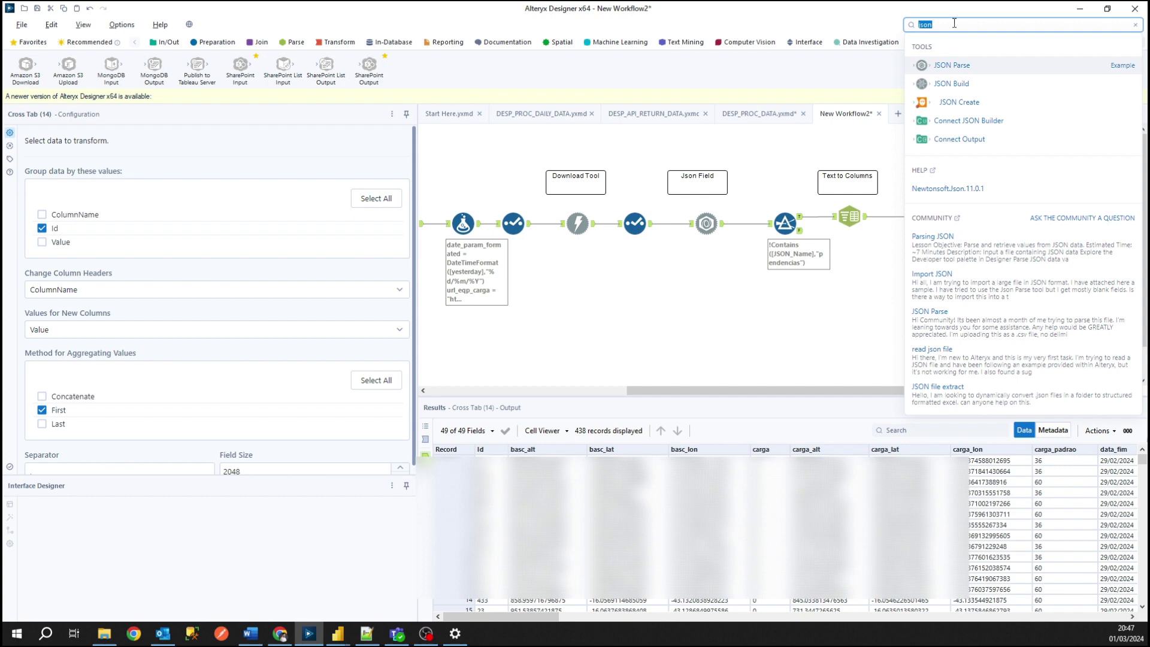
pyautogui.write('cross')
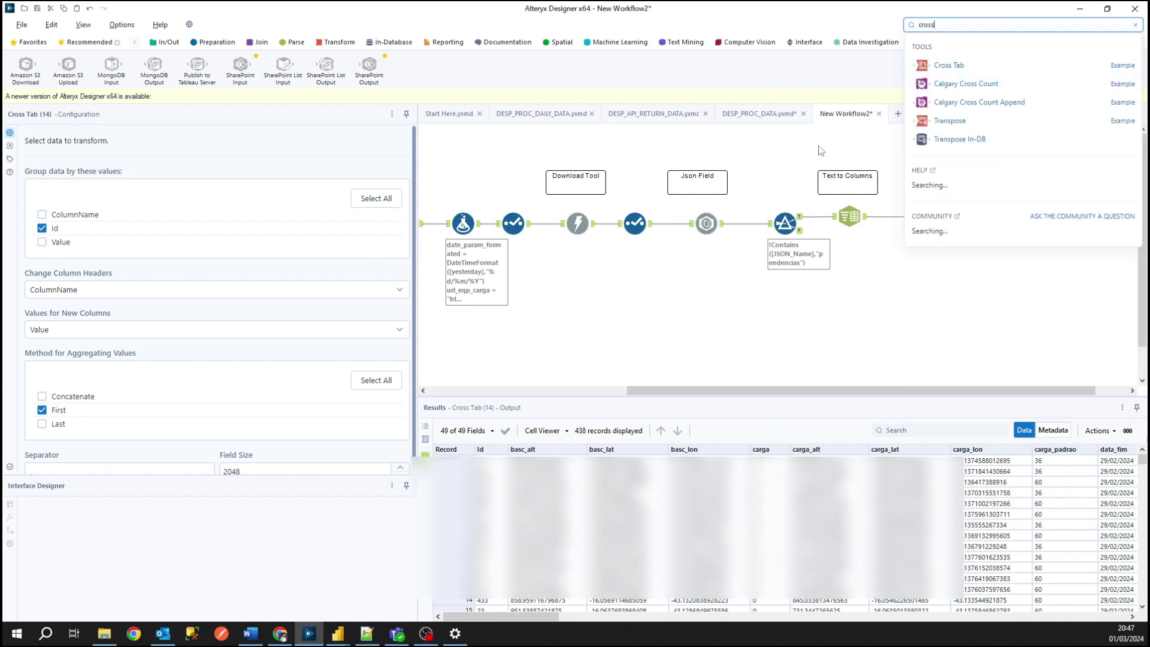
pyautogui.click(796, 159)
pyautogui.click(988, 218)
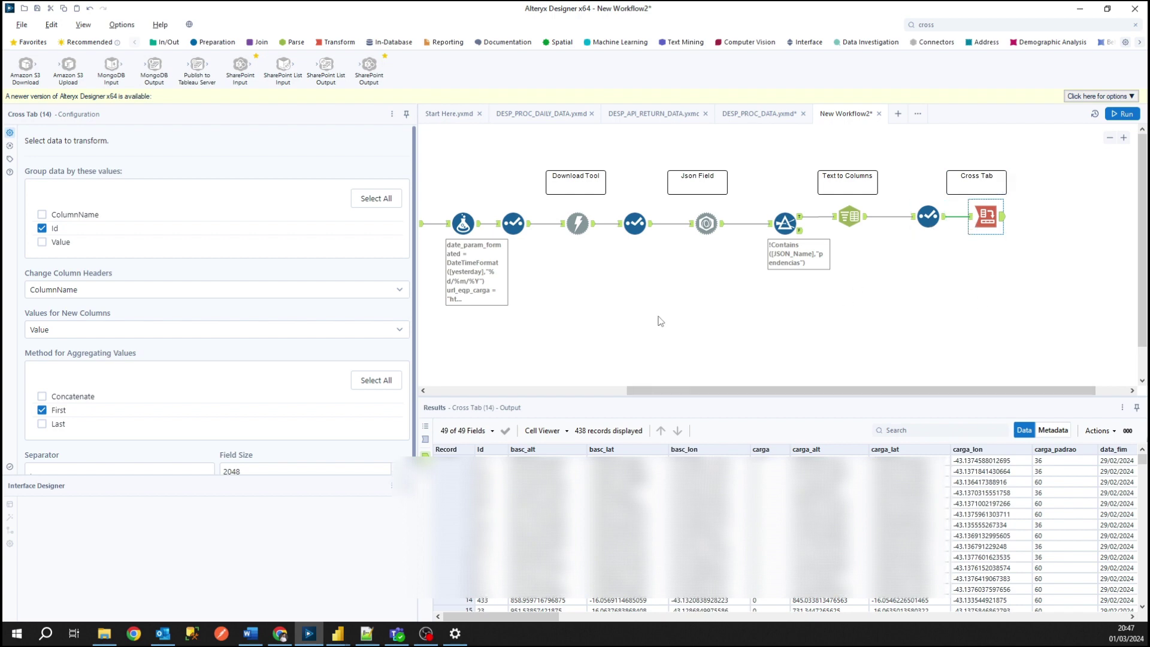
pyautogui.moveTo(414, 269); pyautogui.dragTo(212, 270)
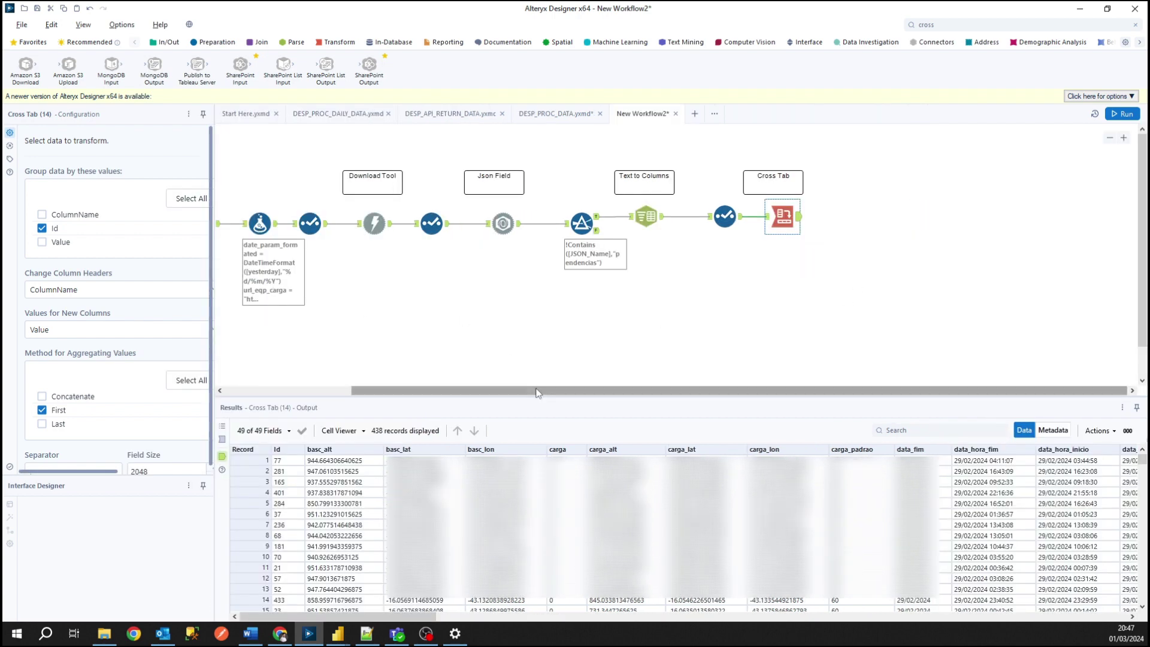
pyautogui.hscroll(-5, 719, 239)
# - Run the workflow with Ctrl+R and show Download (9)'s output record, resizing its columns
pyautogui.hotkey('ctrl', 'r')
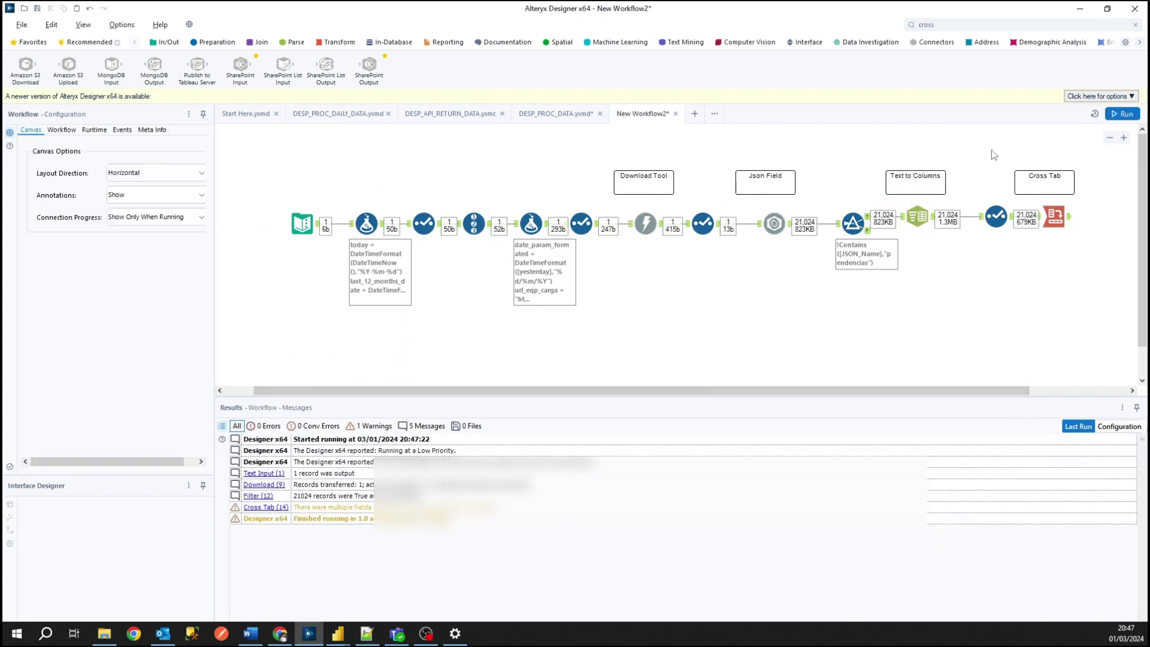
pyautogui.click(647, 225)
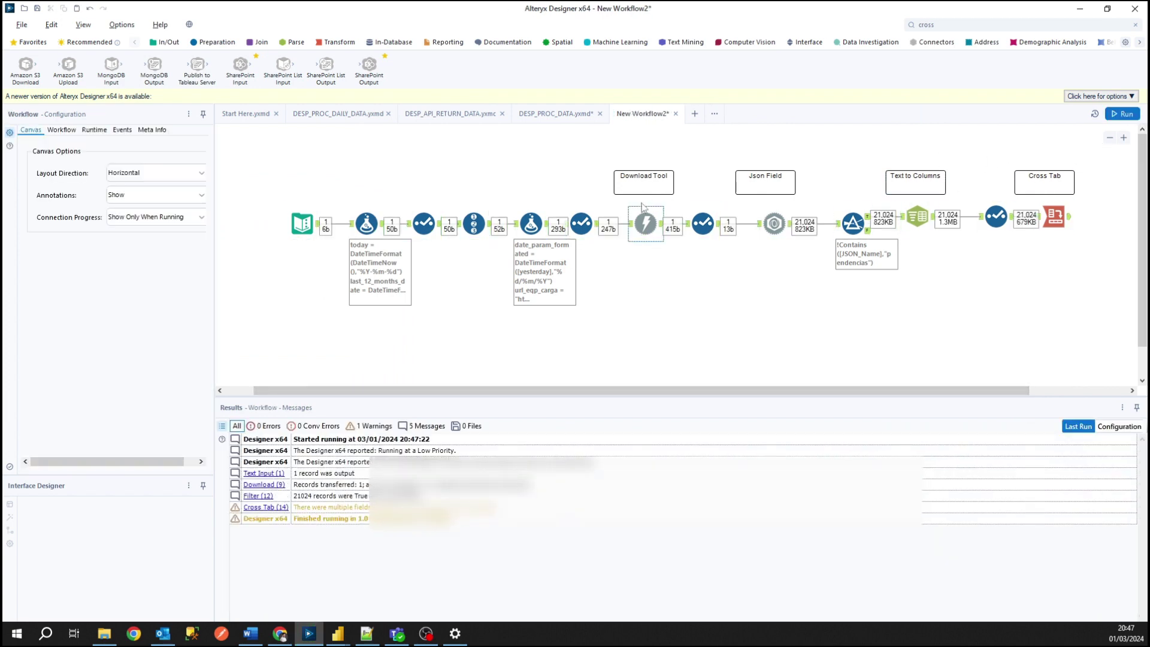
pyautogui.click(662, 227)
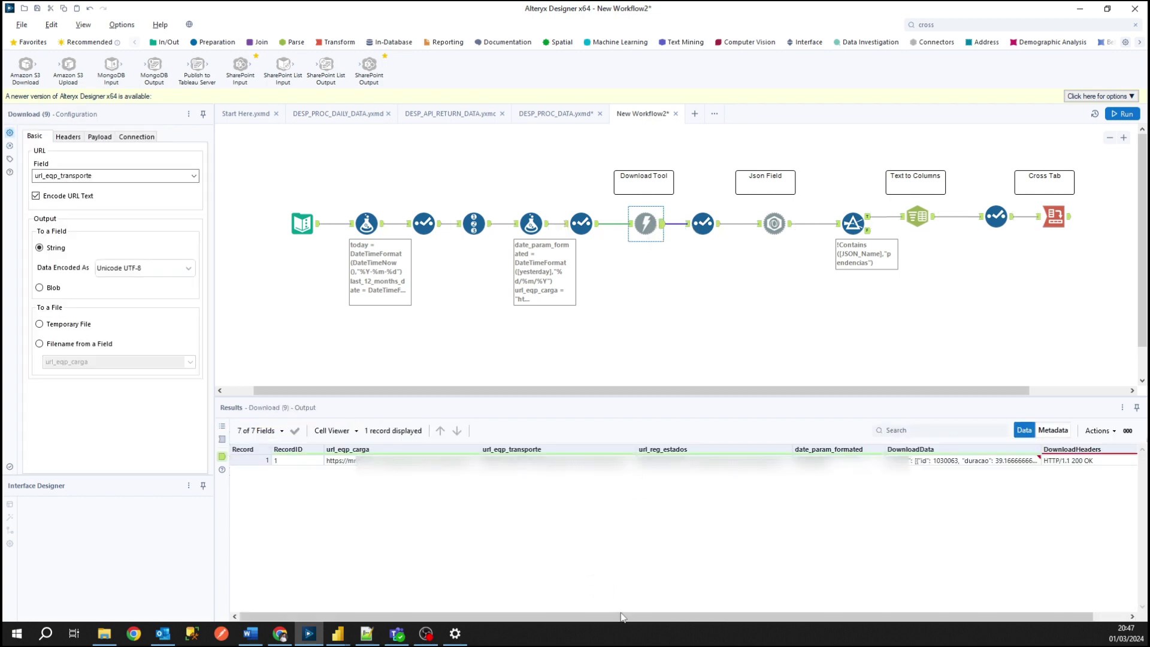
pyautogui.moveTo(623, 618); pyautogui.dragTo(681, 617)
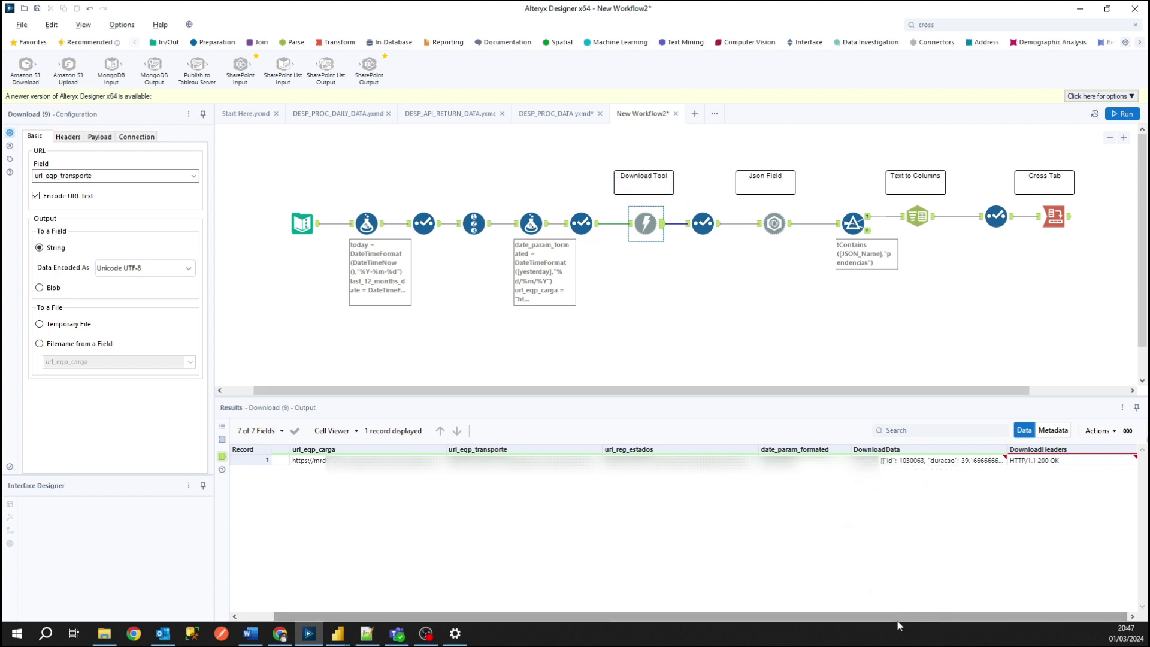
pyautogui.moveTo(901, 617); pyautogui.dragTo(806, 612)
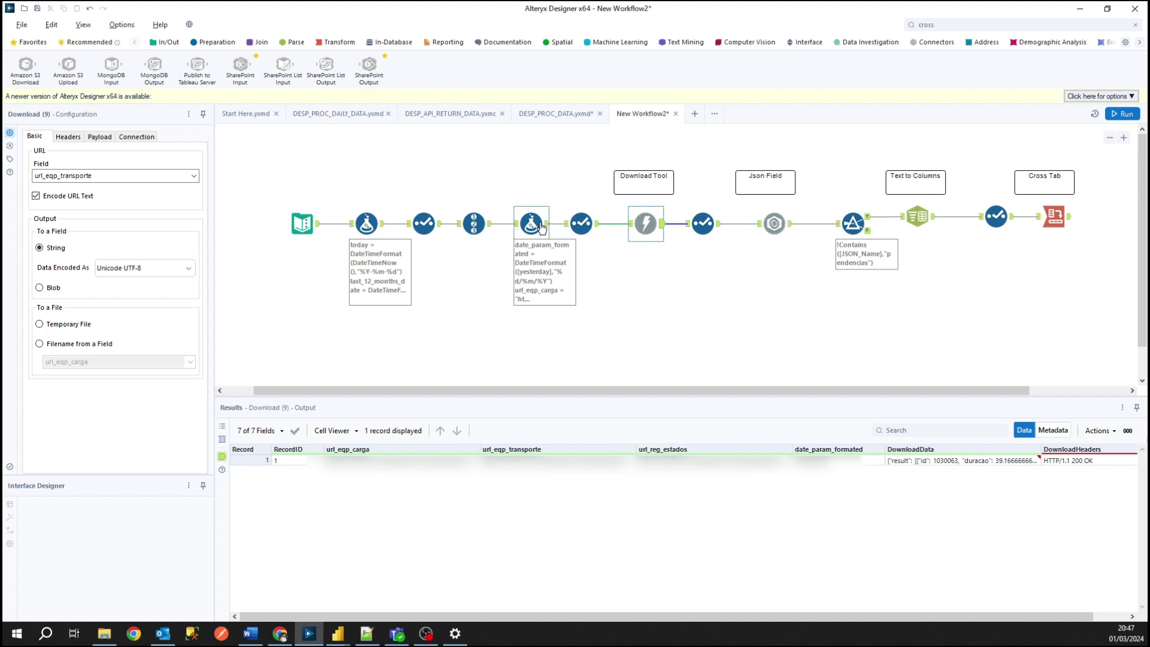
pyautogui.moveTo(864, 617); pyautogui.dragTo(898, 616)
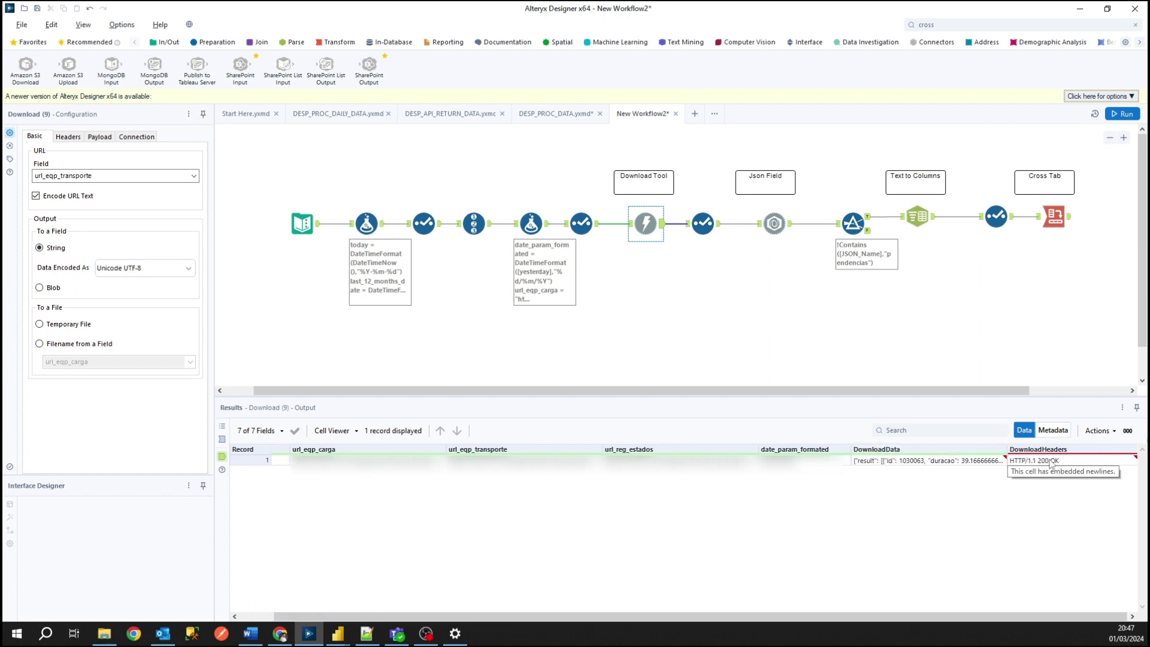
# - Open record 1's DownloadData JSON in the Cell Viewer and enlarge it for reading
pyautogui.click(914, 461)
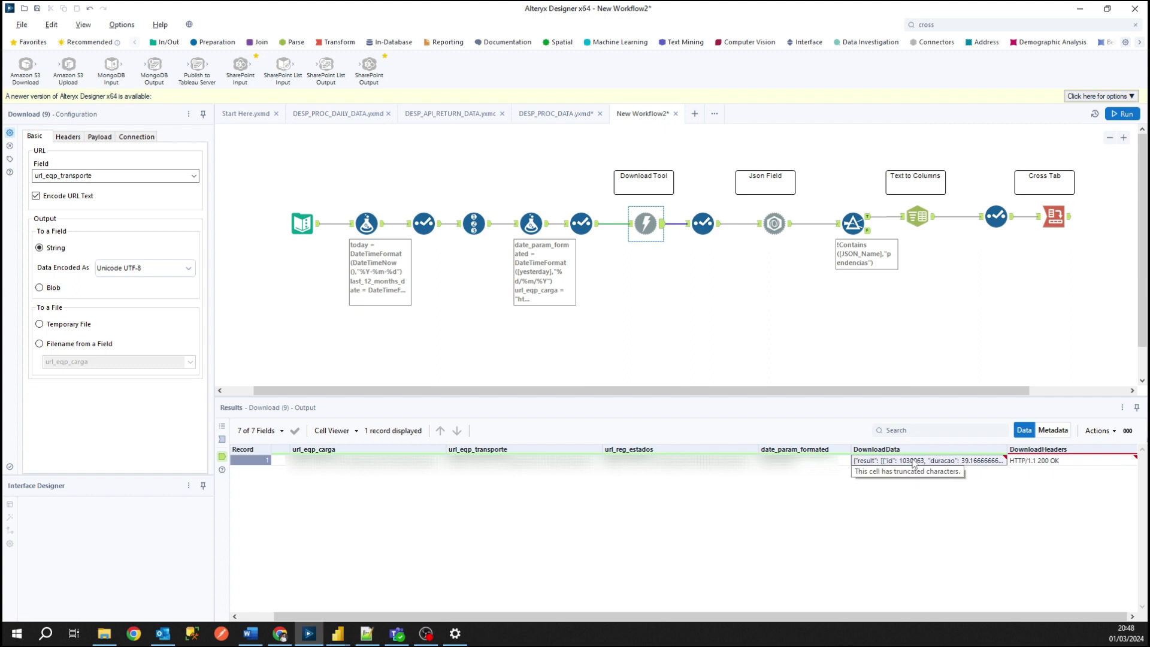
pyautogui.doubleClick(913, 463)
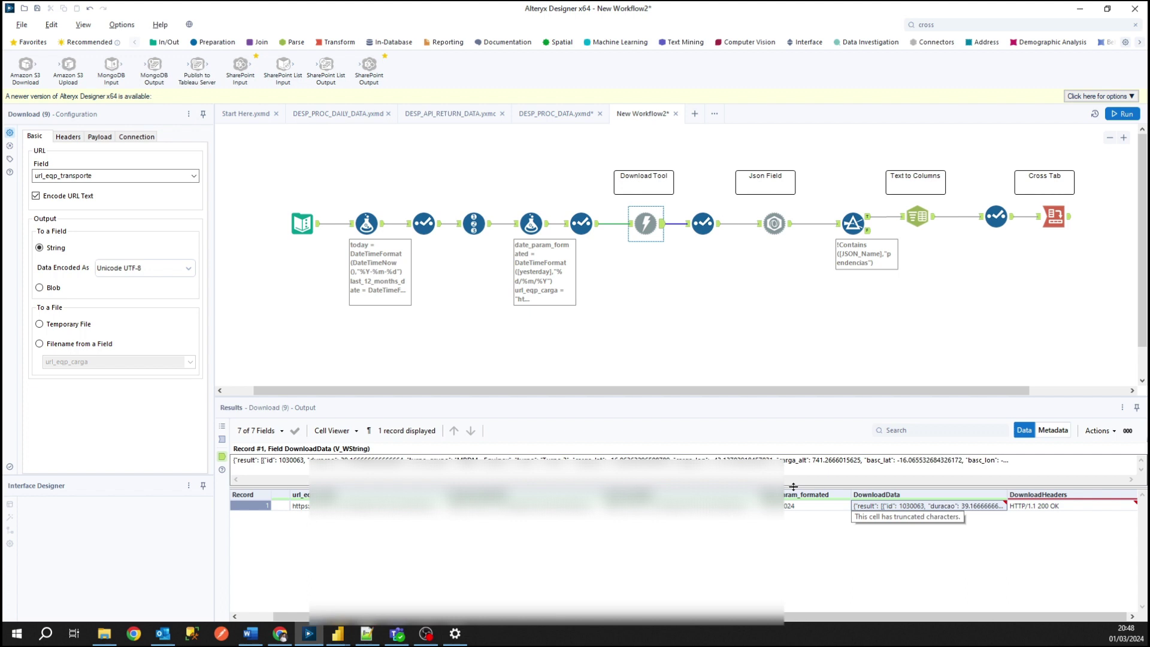
pyautogui.moveTo(793, 487); pyautogui.dragTo(794, 524)
pyautogui.doubleClick(486, 460)
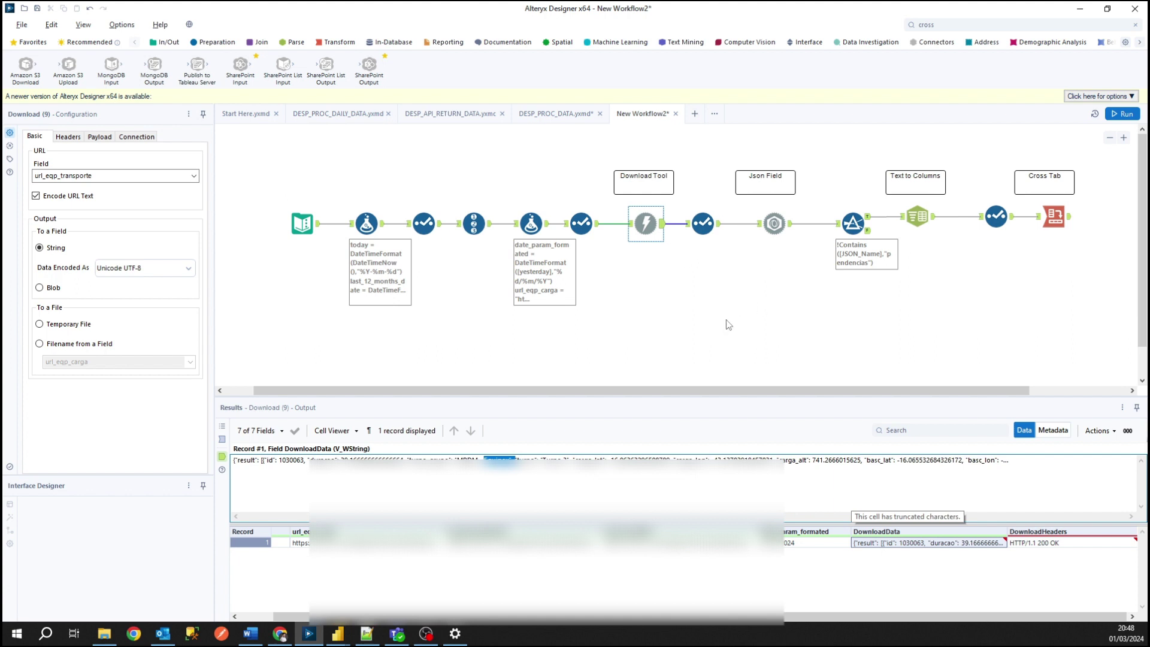
pyautogui.click(775, 223)
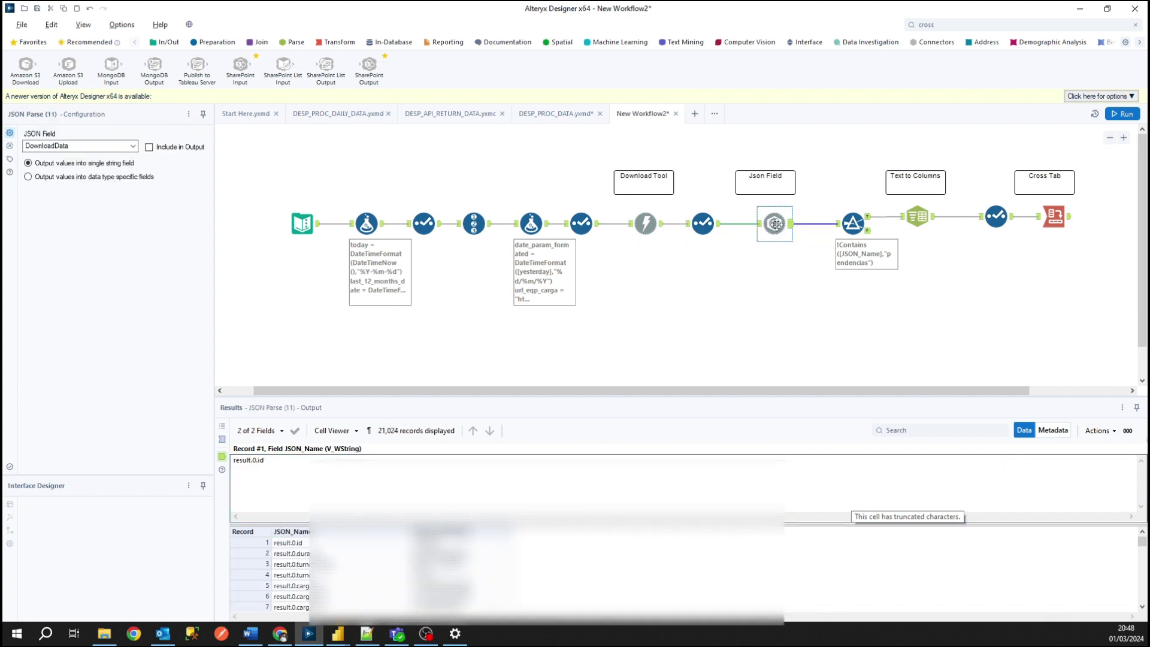
pyautogui.click(758, 223)
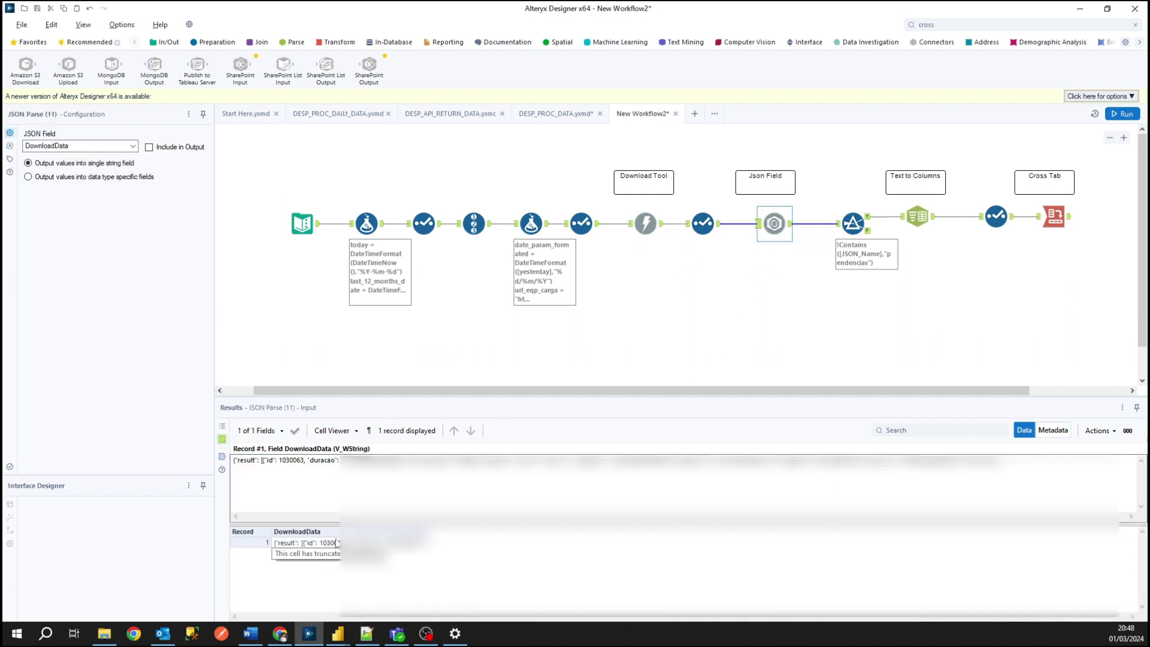
pyautogui.click(337, 544)
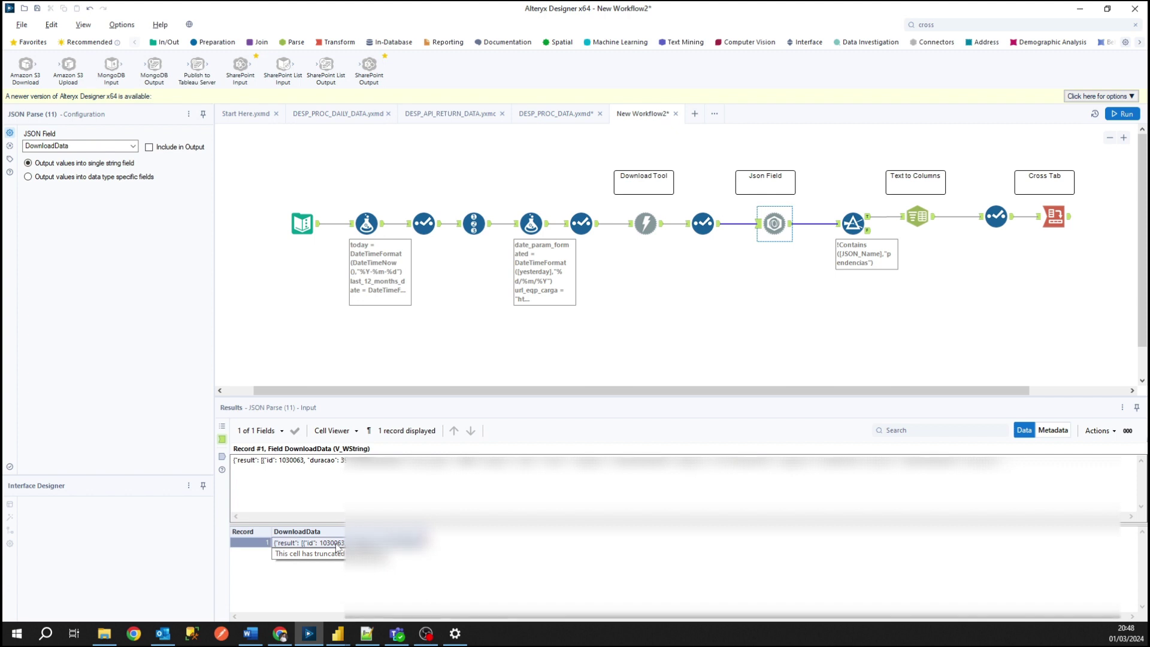
pyautogui.click(792, 225)
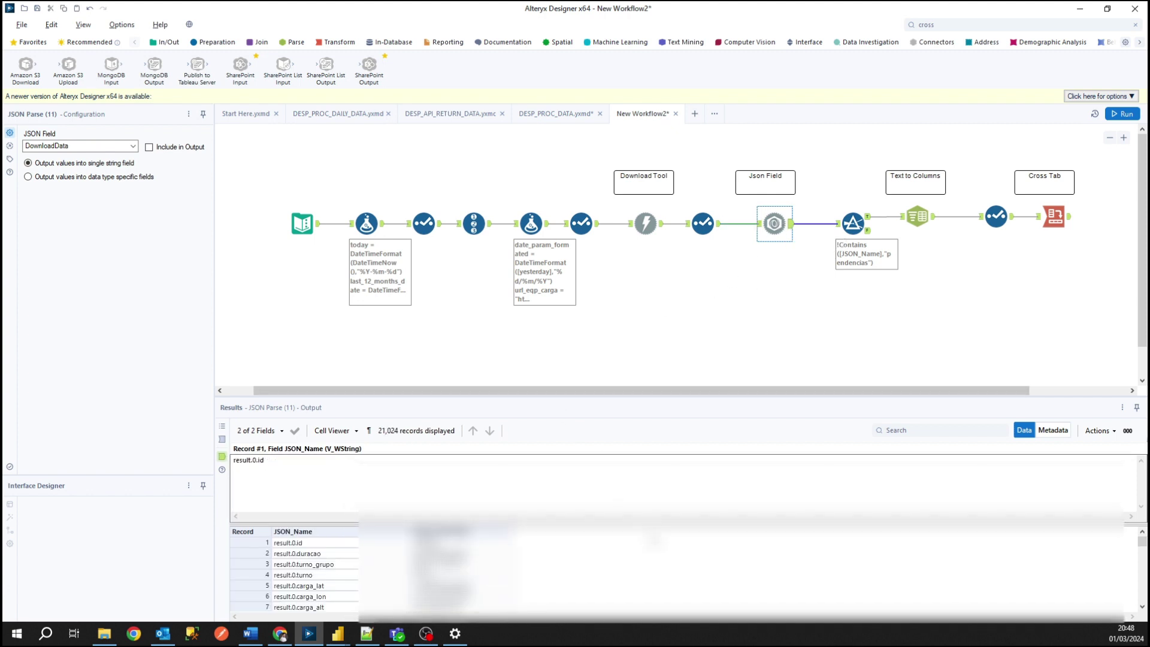
pyautogui.moveTo(652, 523); pyautogui.dragTo(652, 463)
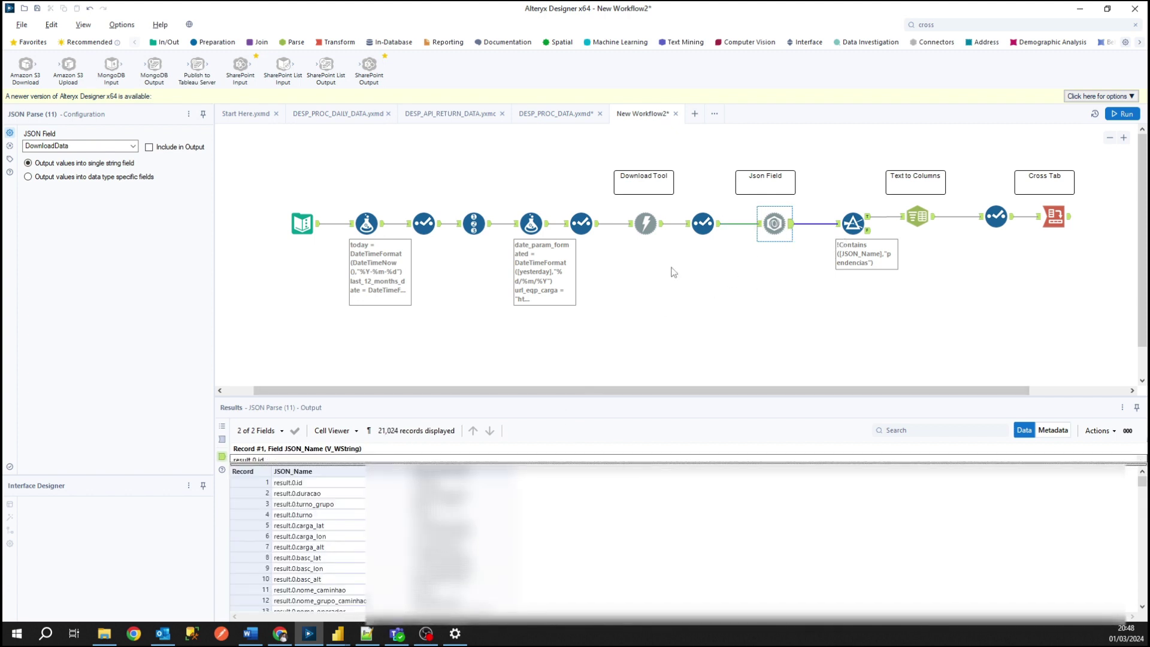
pyautogui.click(765, 226)
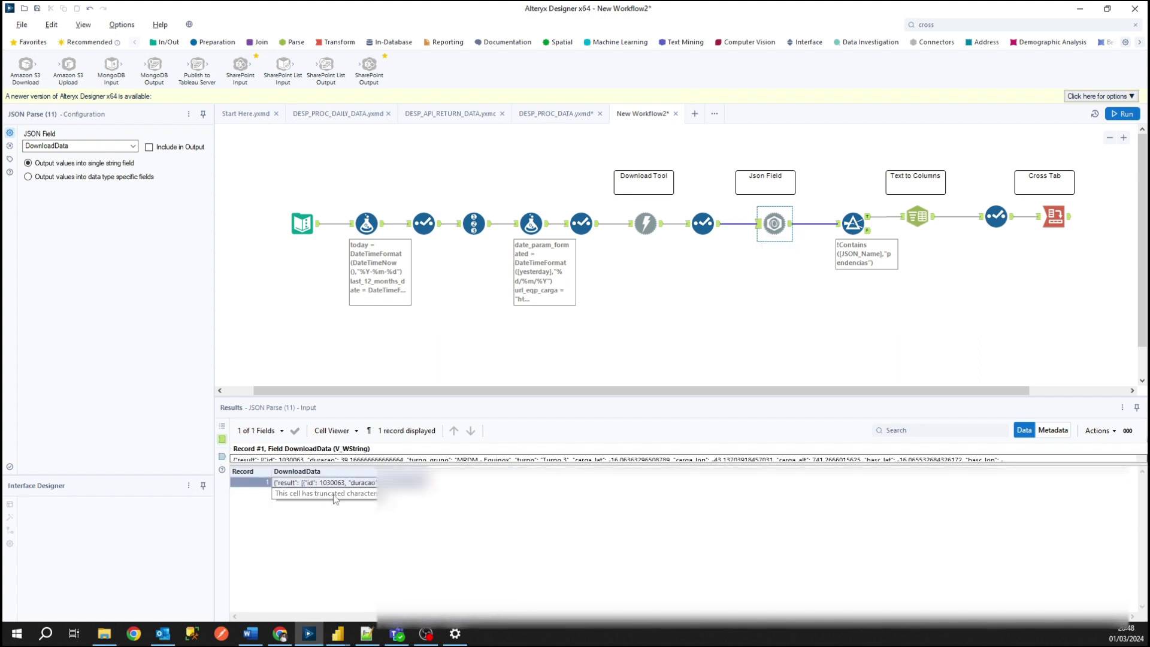
pyautogui.click(791, 225)
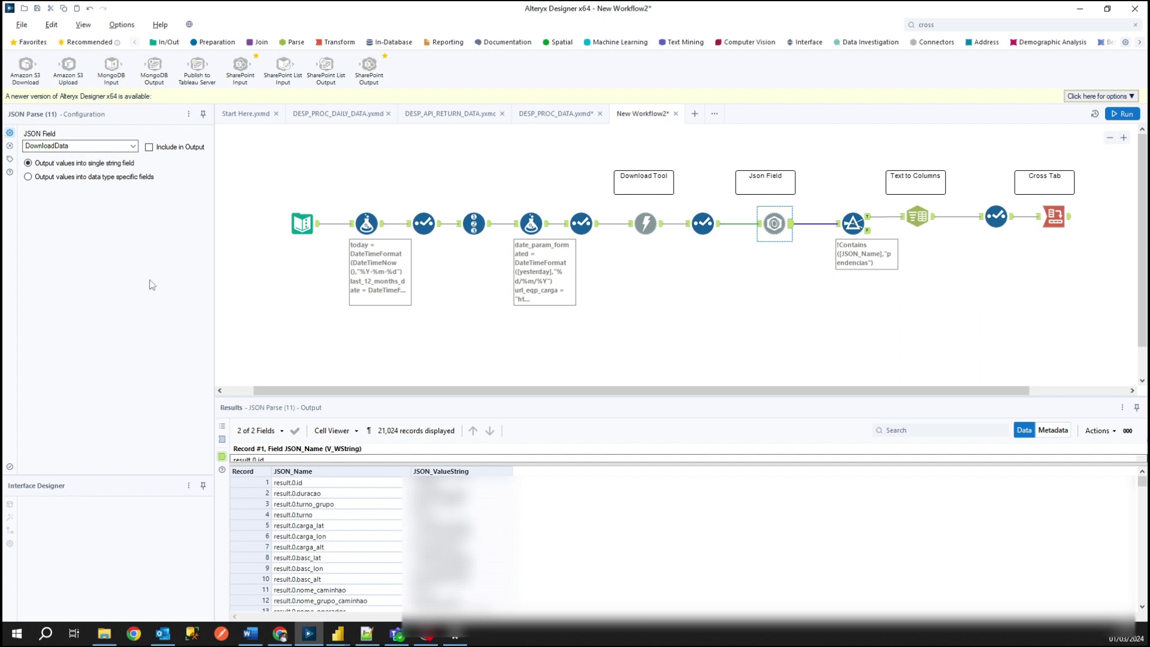
pyautogui.click(327, 484)
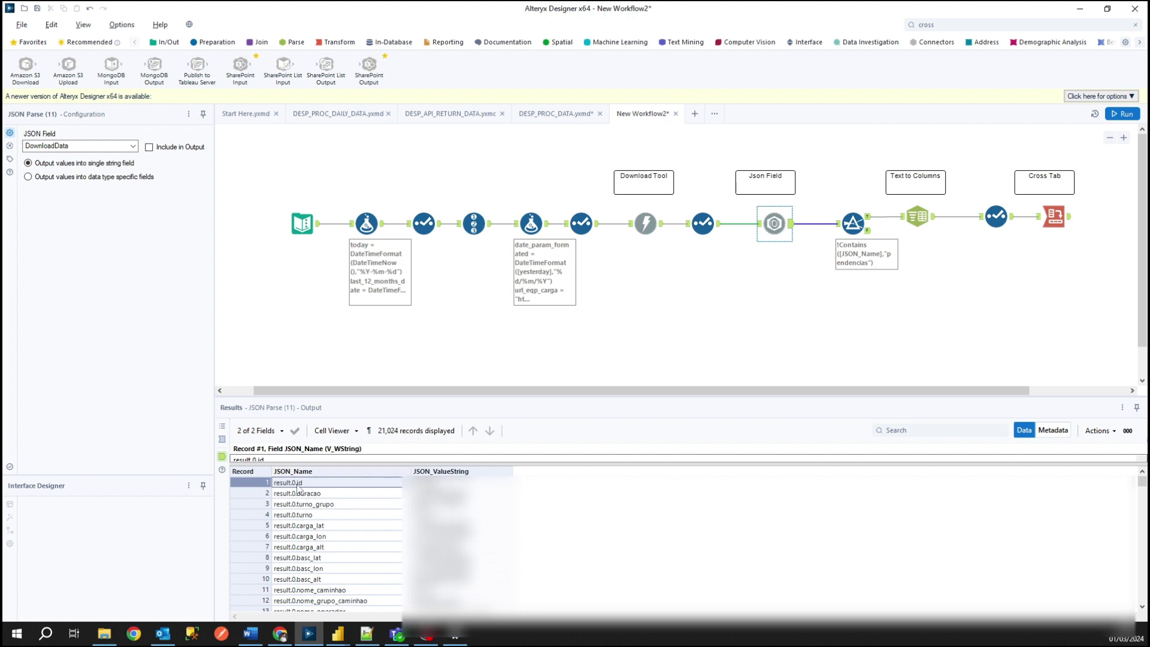
pyautogui.click(306, 495)
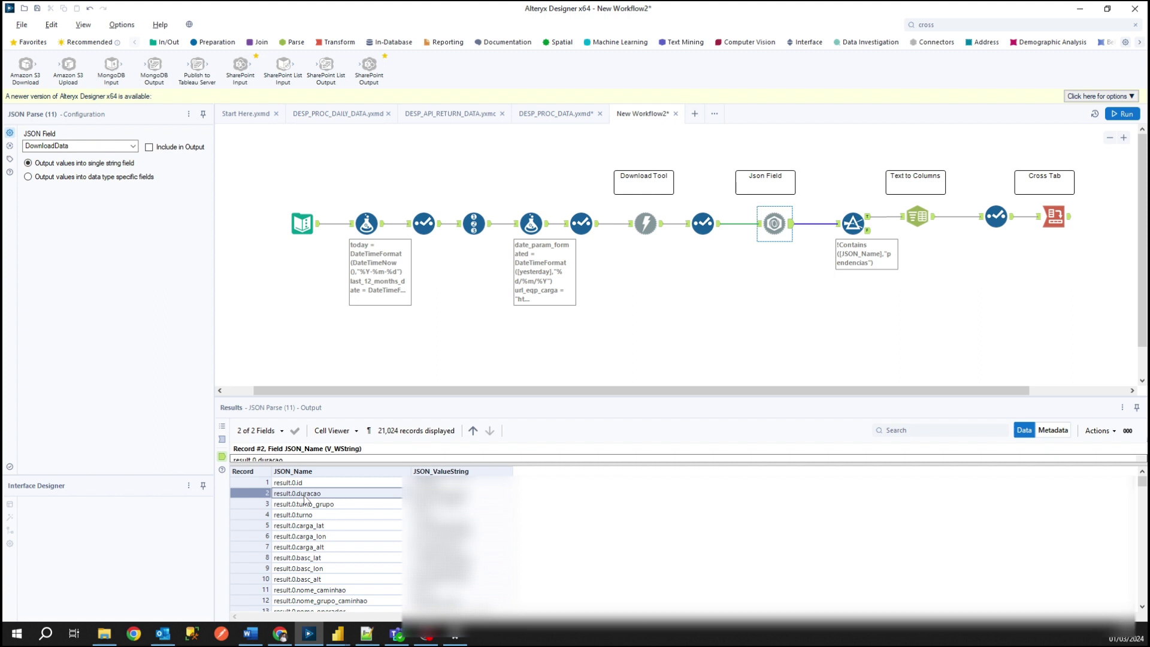
pyautogui.press('Down')
pyautogui.press('Down')
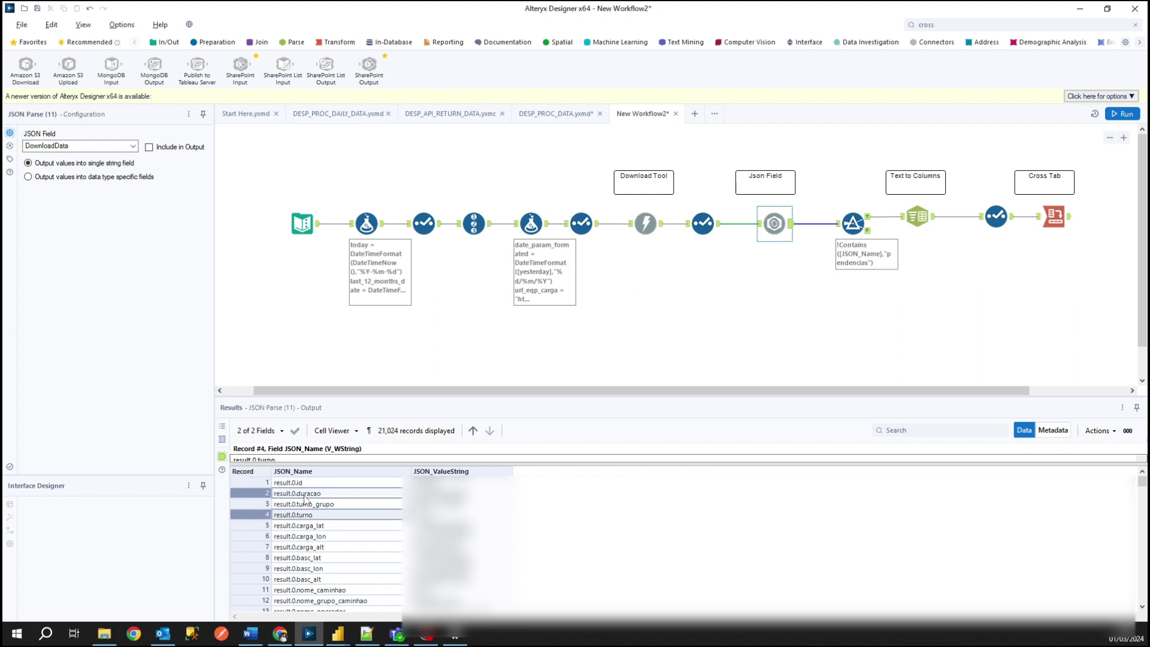
pyautogui.press('Up')
pyautogui.press('Up')
pyautogui.press('Up')
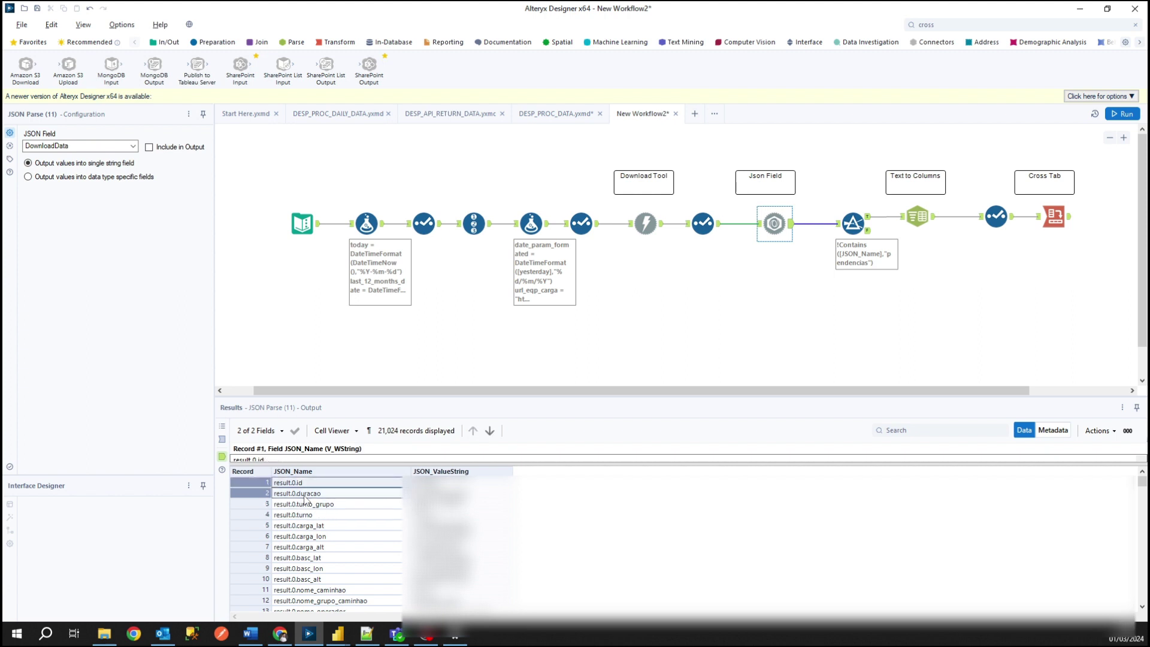
pyautogui.click(306, 495)
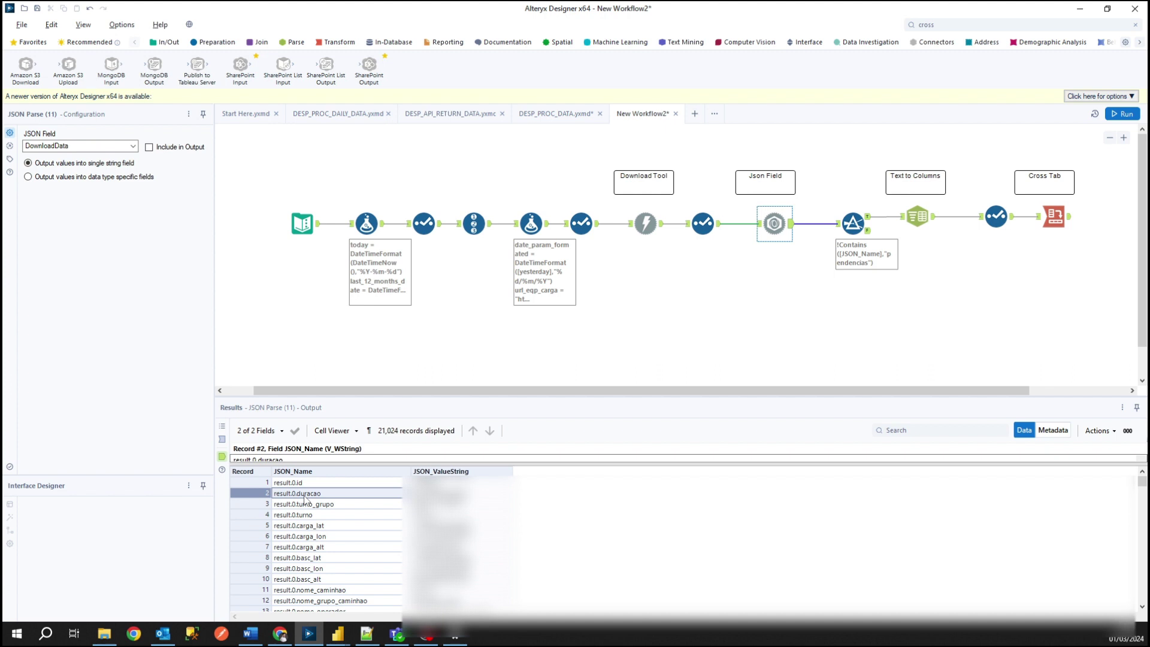
pyautogui.hotkey('shift', 'Down')
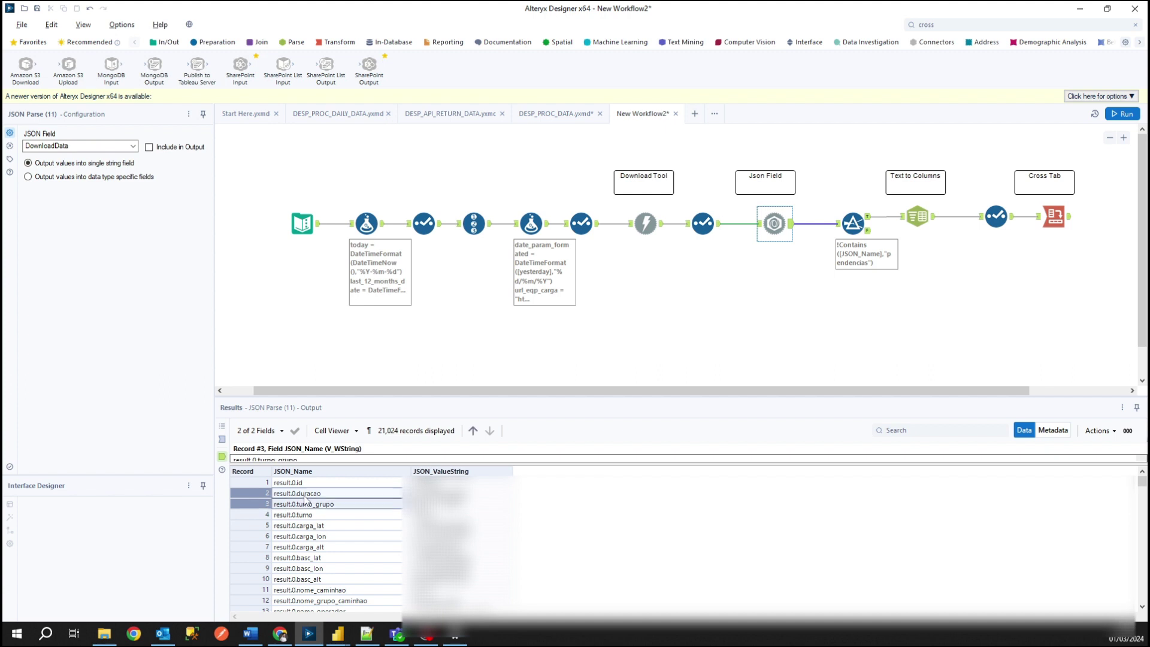
pyautogui.scroll(-7, 342, 534)
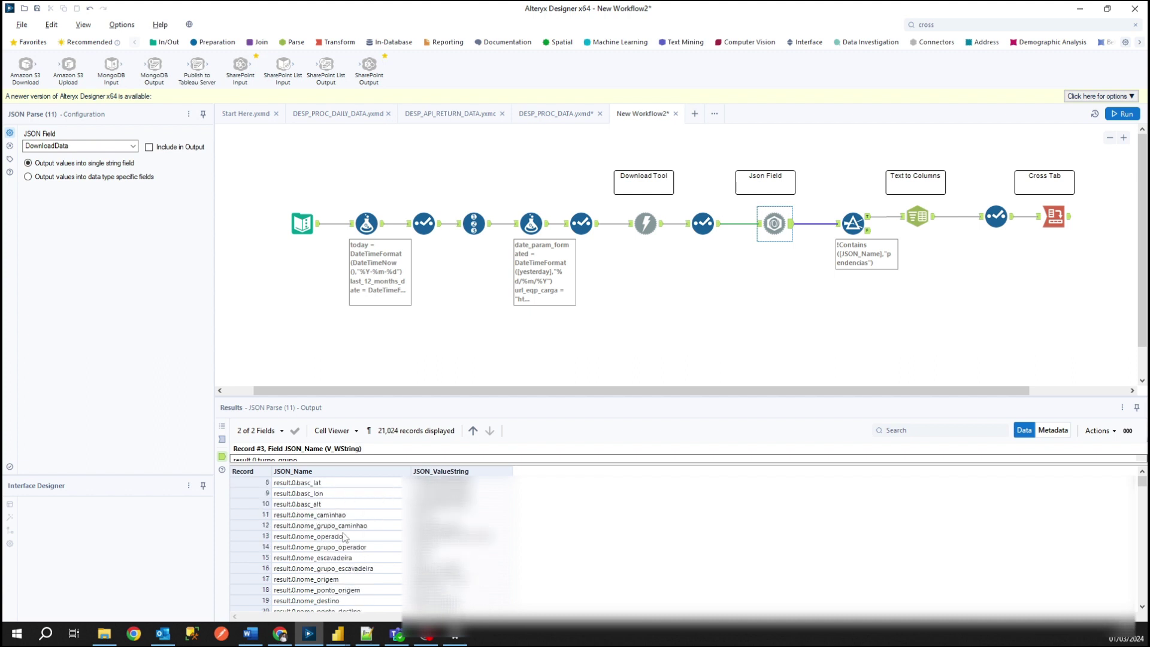
pyautogui.scroll(-7, 345, 536)
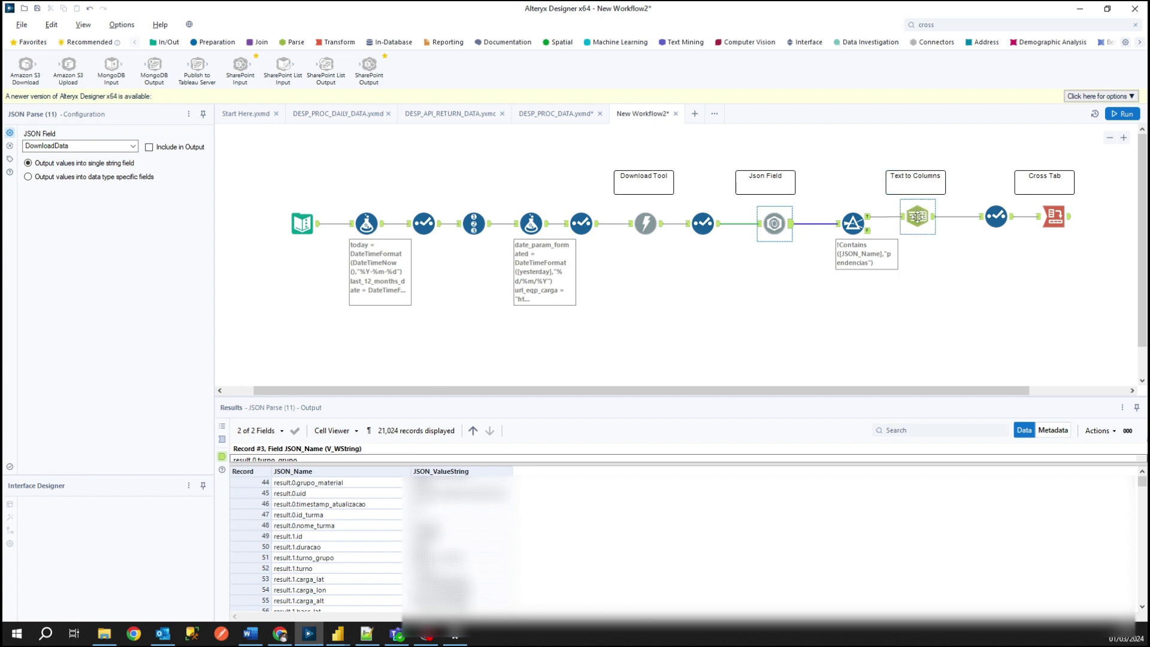
# - Inspect Text To Columns (15)'s input, then its output splitting JSON_Name into Json_Field1–3
pyautogui.click(917, 216)
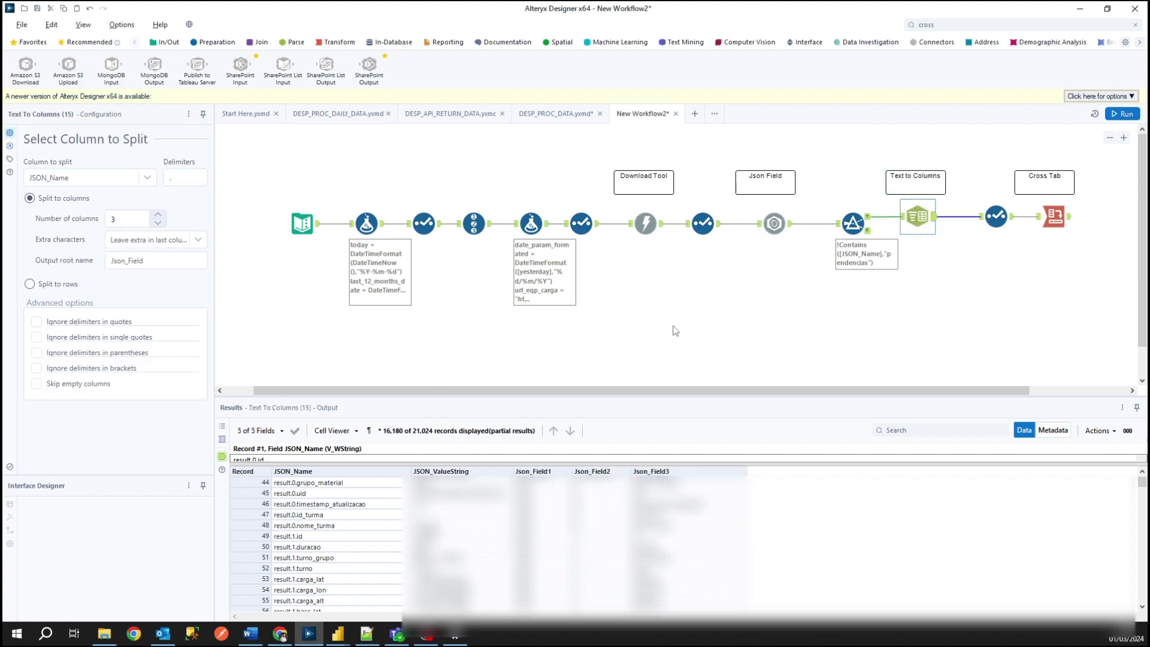
pyautogui.click(902, 219)
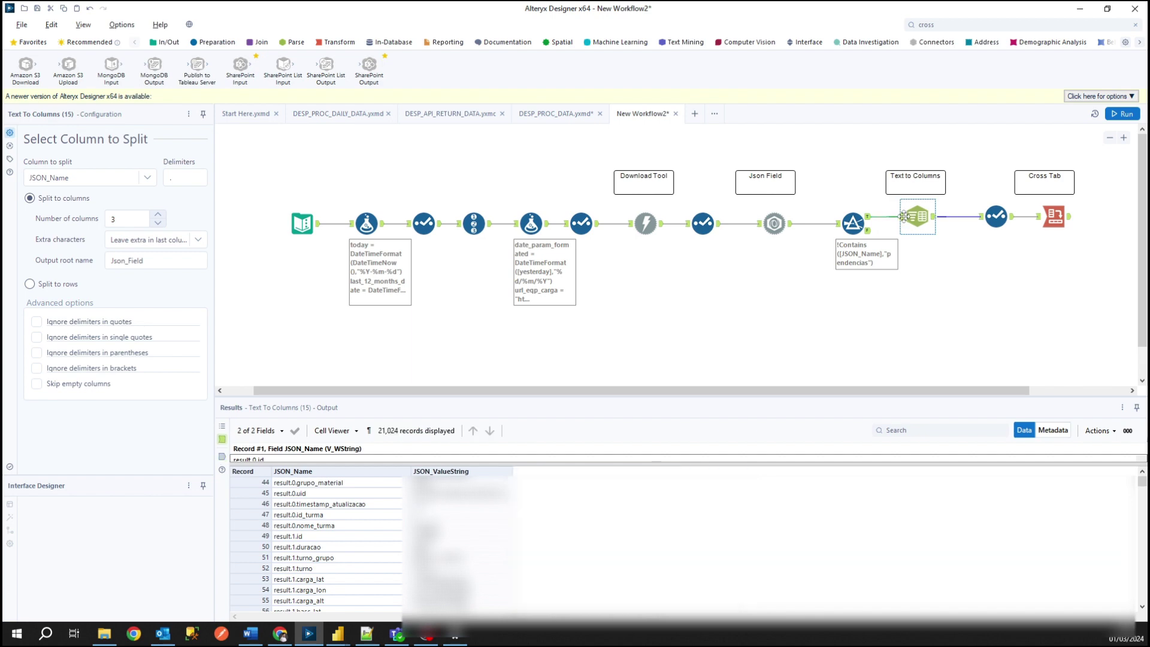
pyautogui.click(899, 217)
pyautogui.click(903, 220)
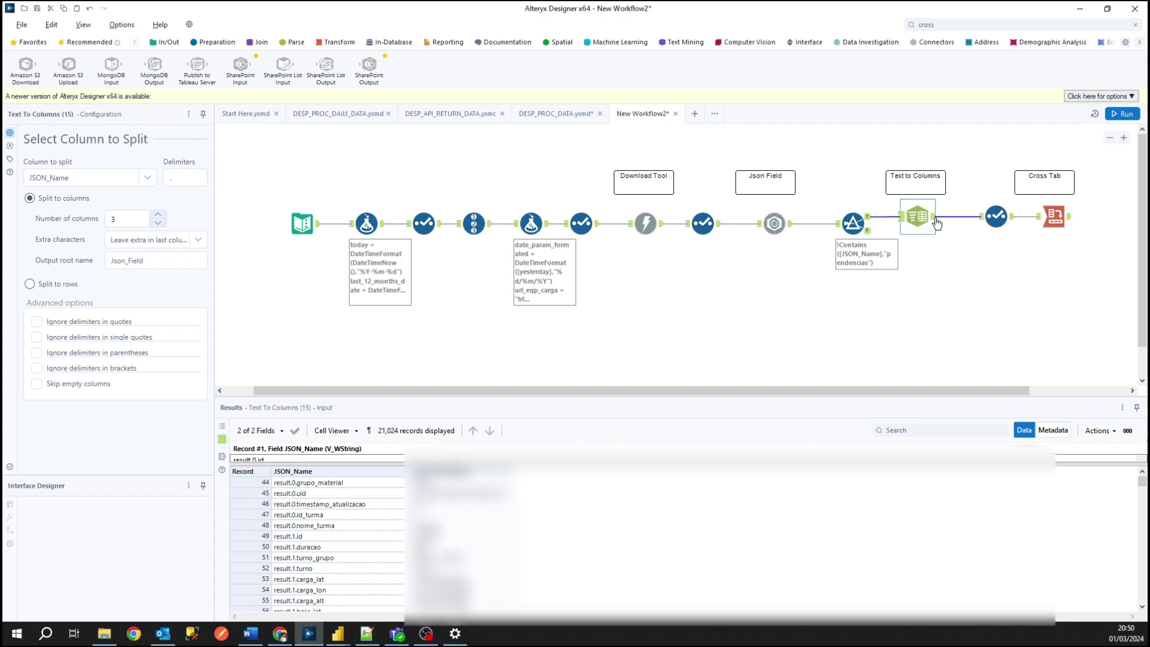
pyautogui.click(934, 218)
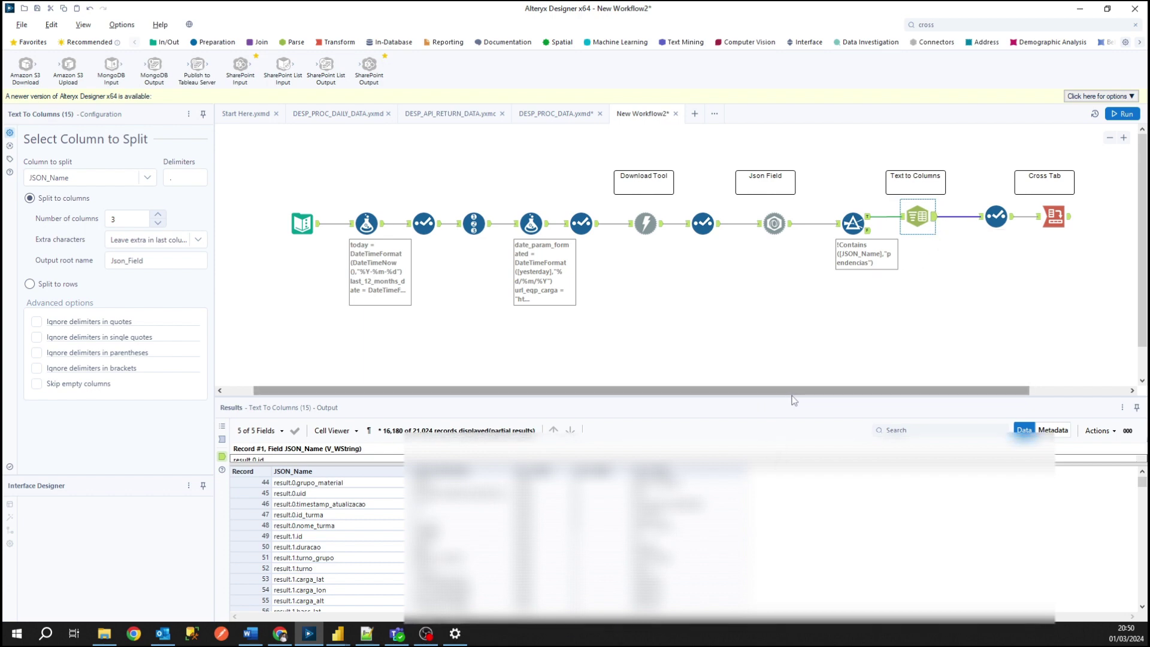
pyautogui.moveTo(795, 396); pyautogui.dragTo(797, 327)
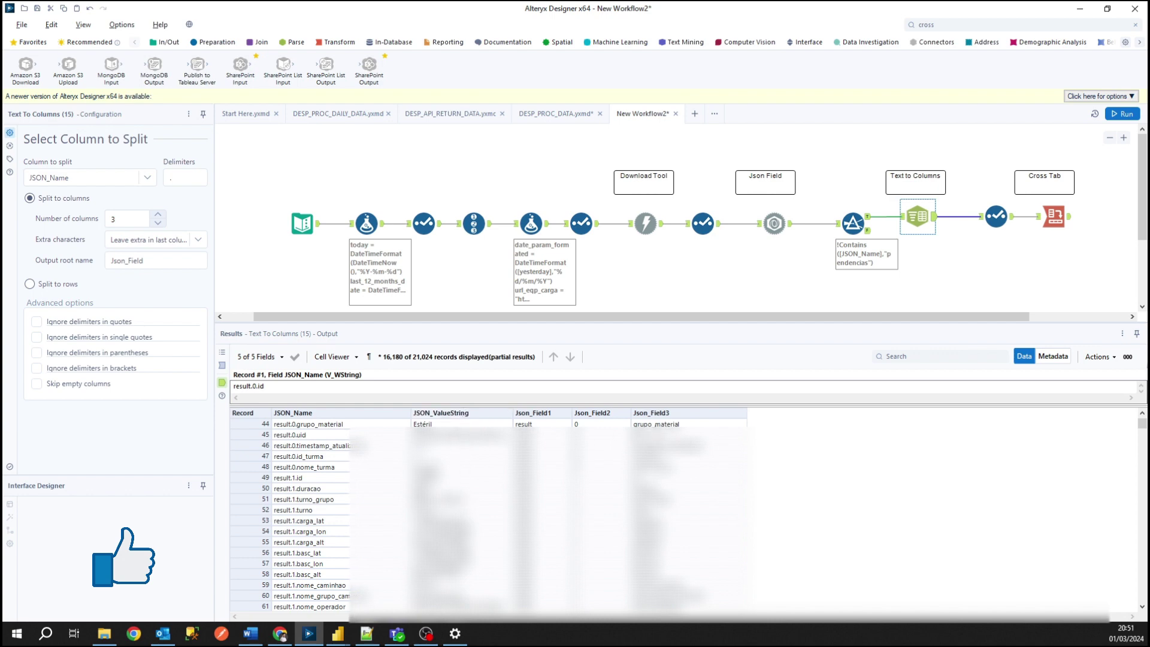
# - Compare the Select step's renamed ColumnName, Id and Value fields with Cross Tab (14)'s settings
pyautogui.click(1013, 201)
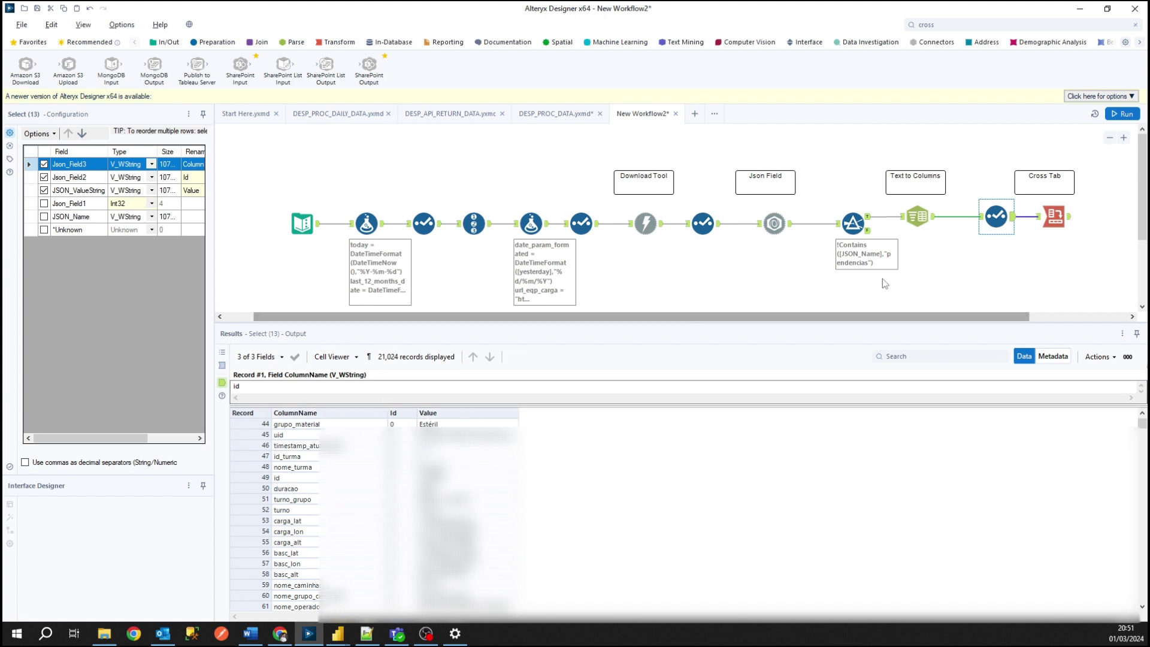
pyautogui.moveTo(913, 316); pyautogui.dragTo(966, 308)
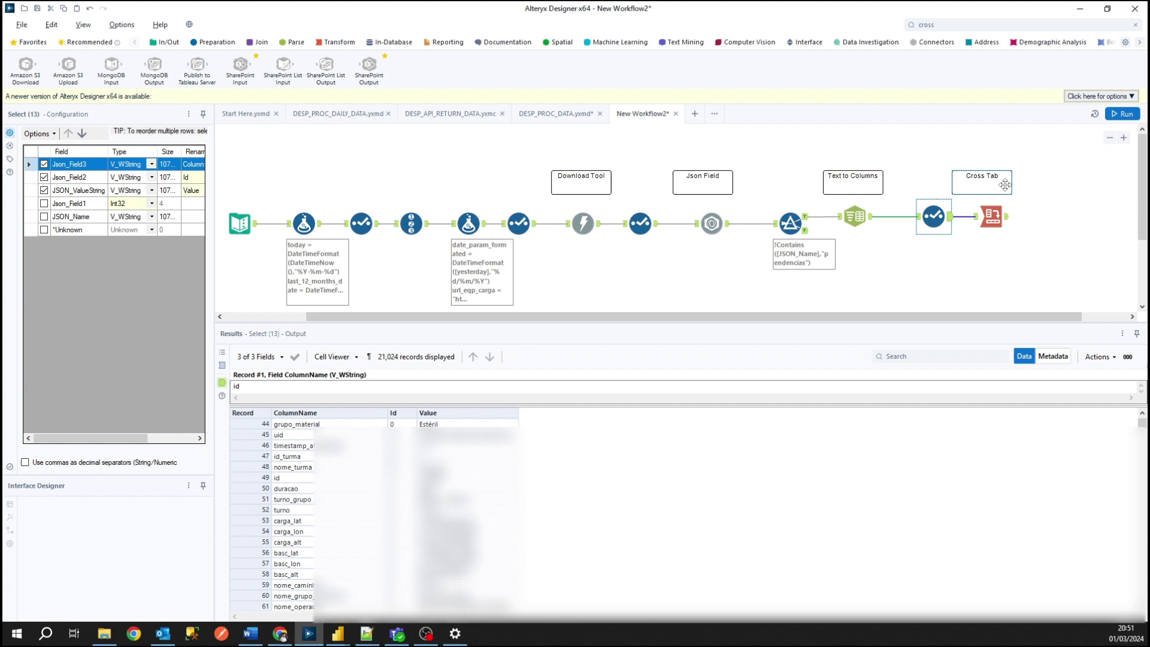
pyautogui.click(1008, 220)
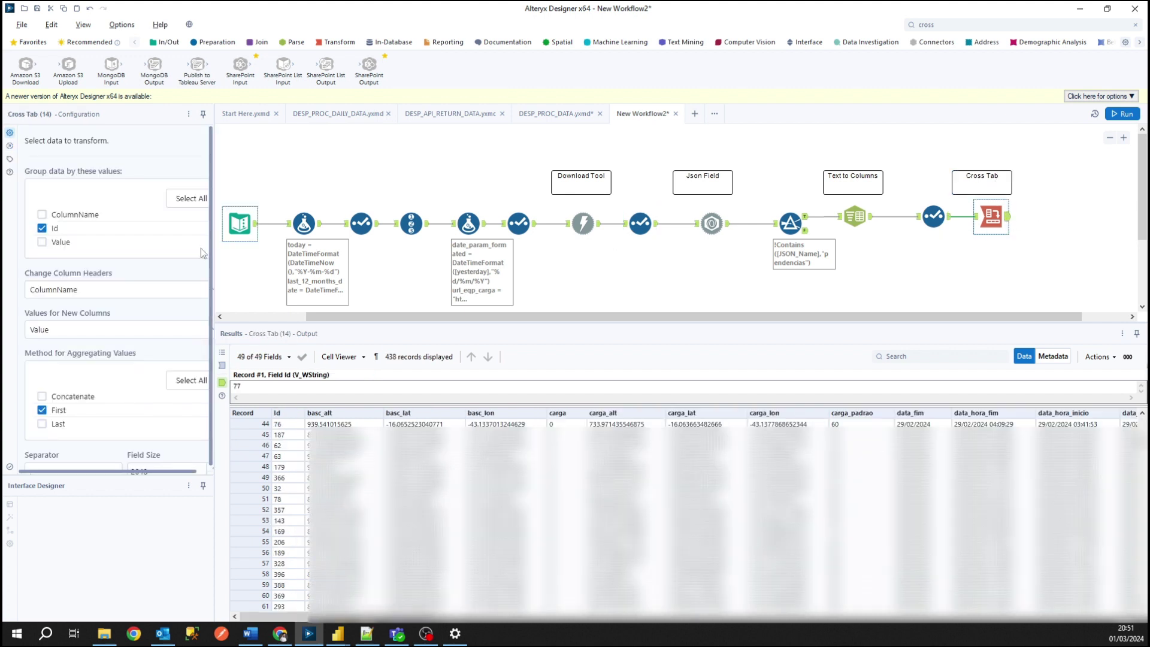
pyautogui.click(933, 216)
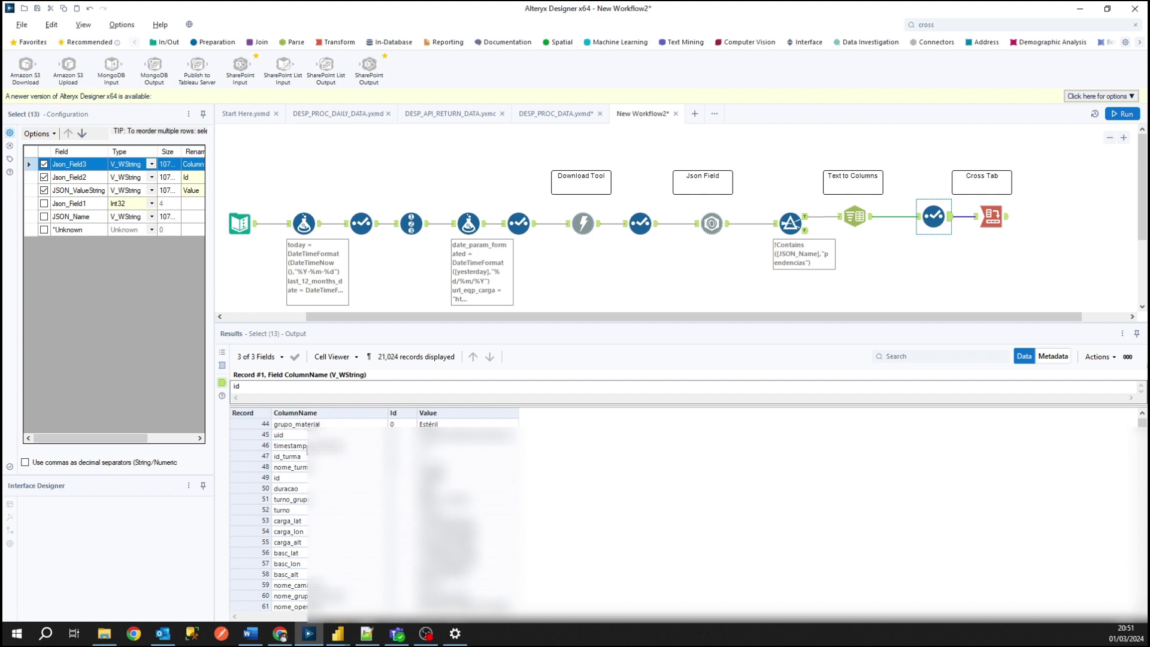
pyautogui.scroll(3, 293, 437)
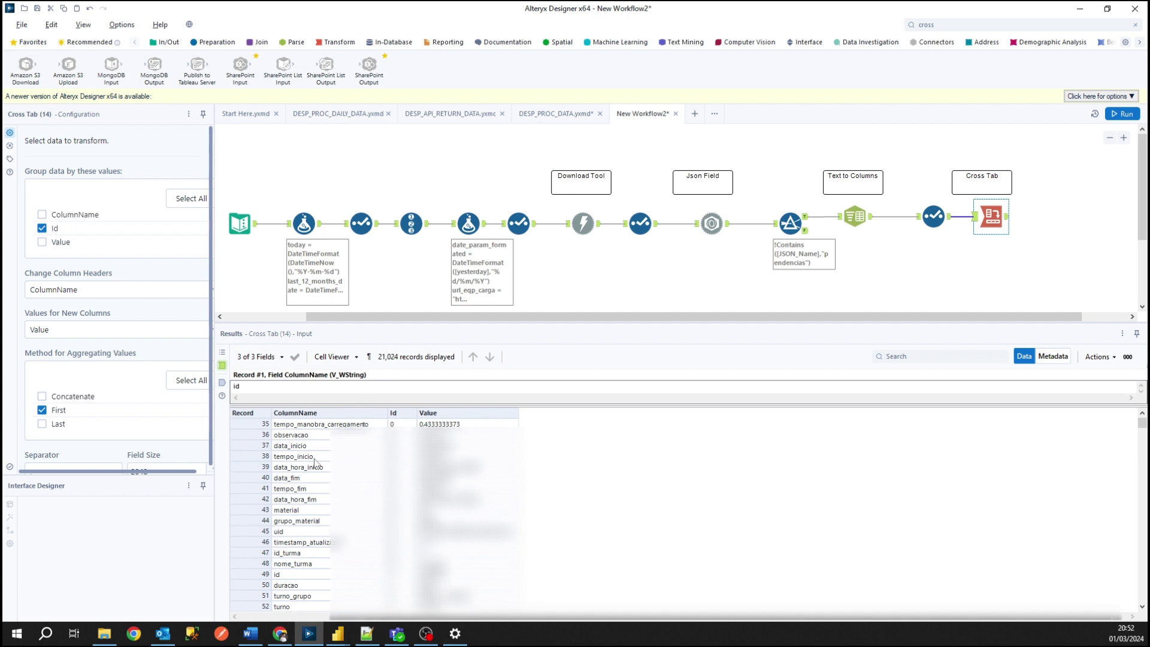
# - Compare the Cross Tab output with its input, checking the ColumnName and Id values for records 35–48
pyautogui.click(1008, 219)
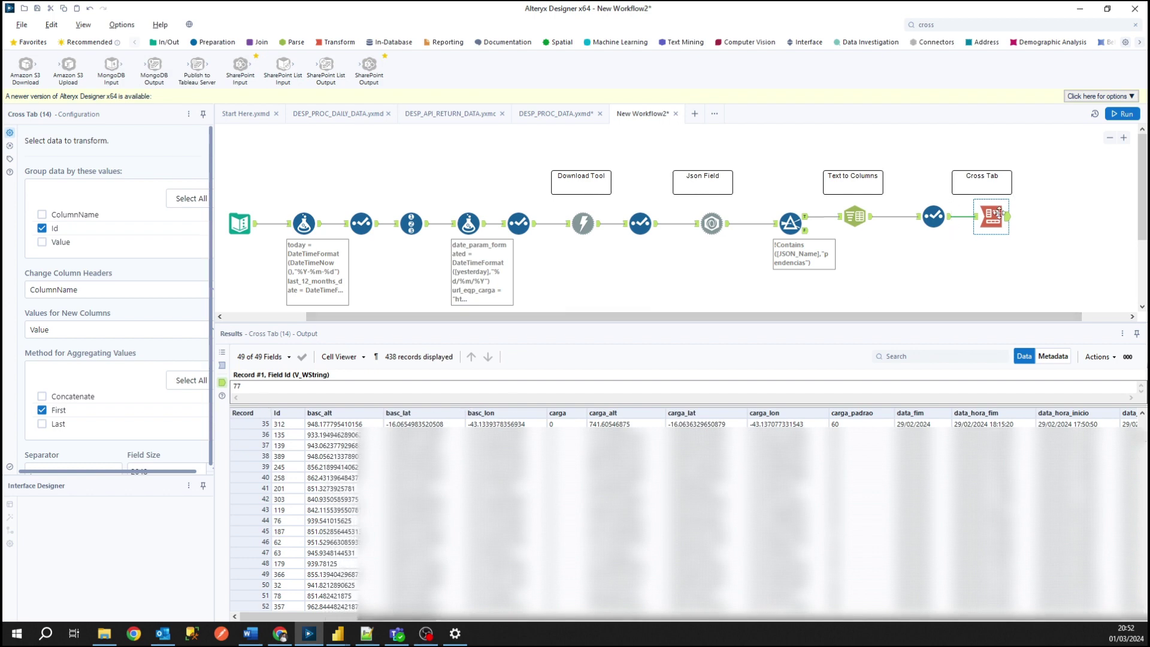
pyautogui.click(976, 218)
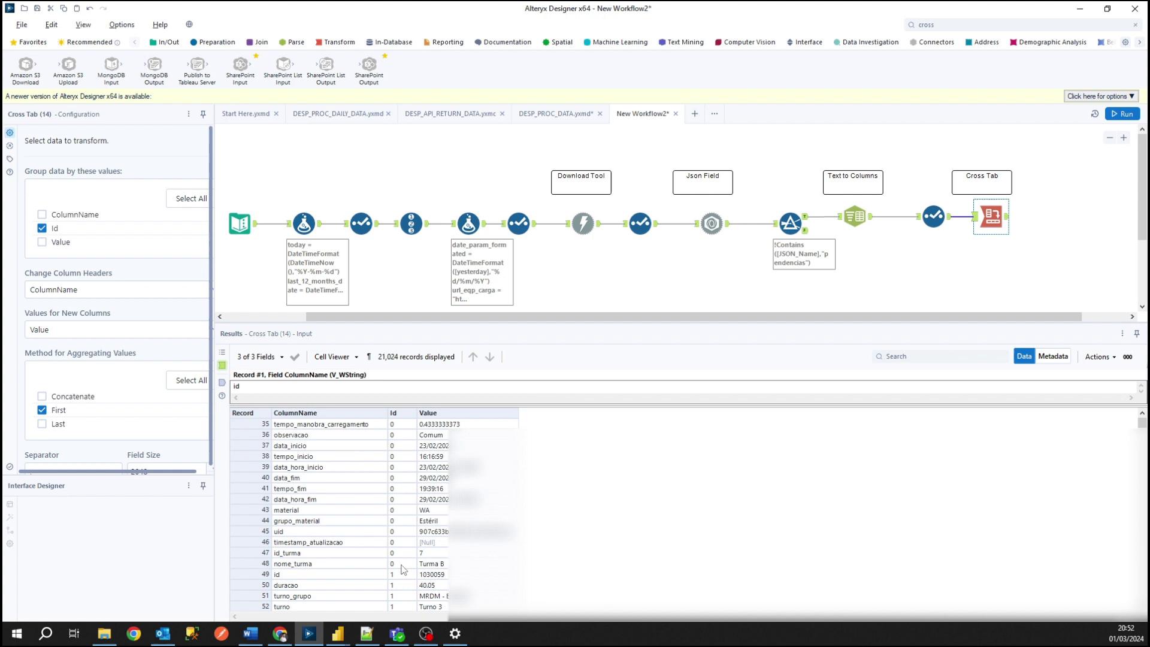
pyautogui.moveTo(403, 564); pyautogui.dragTo(354, 617)
pyautogui.scroll(10, 323, 432)
pyautogui.scroll(2, 371, 515)
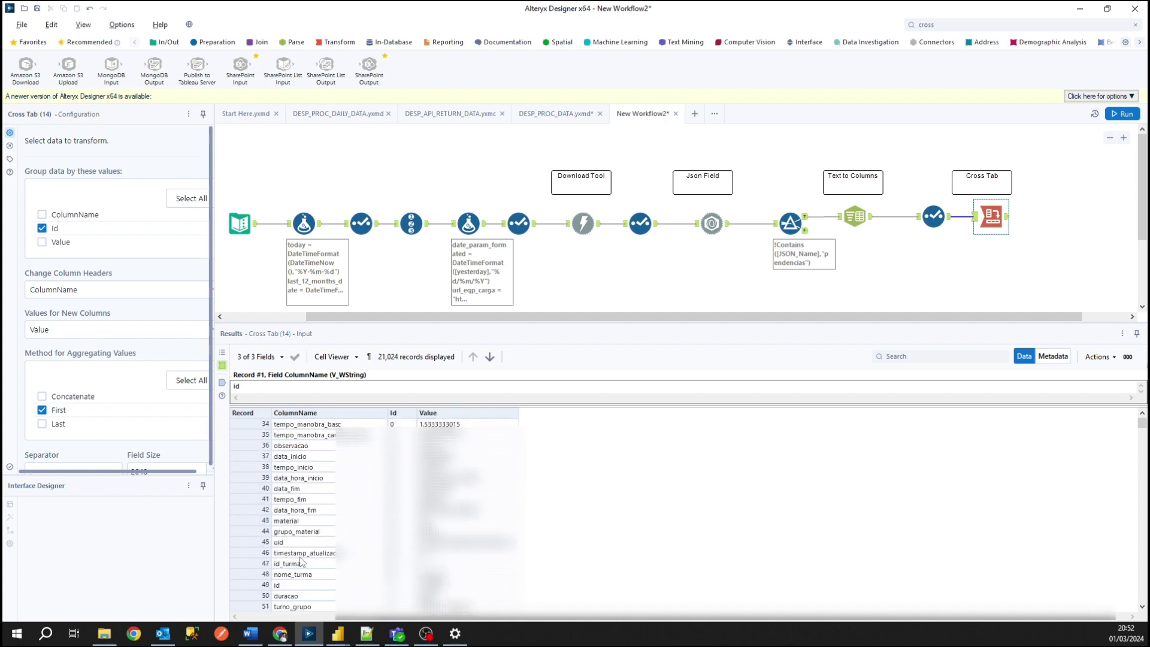
# - Review the Cross Tab output's 438 records across 49 fields, from data_fim to uid
pyautogui.click(1008, 217)
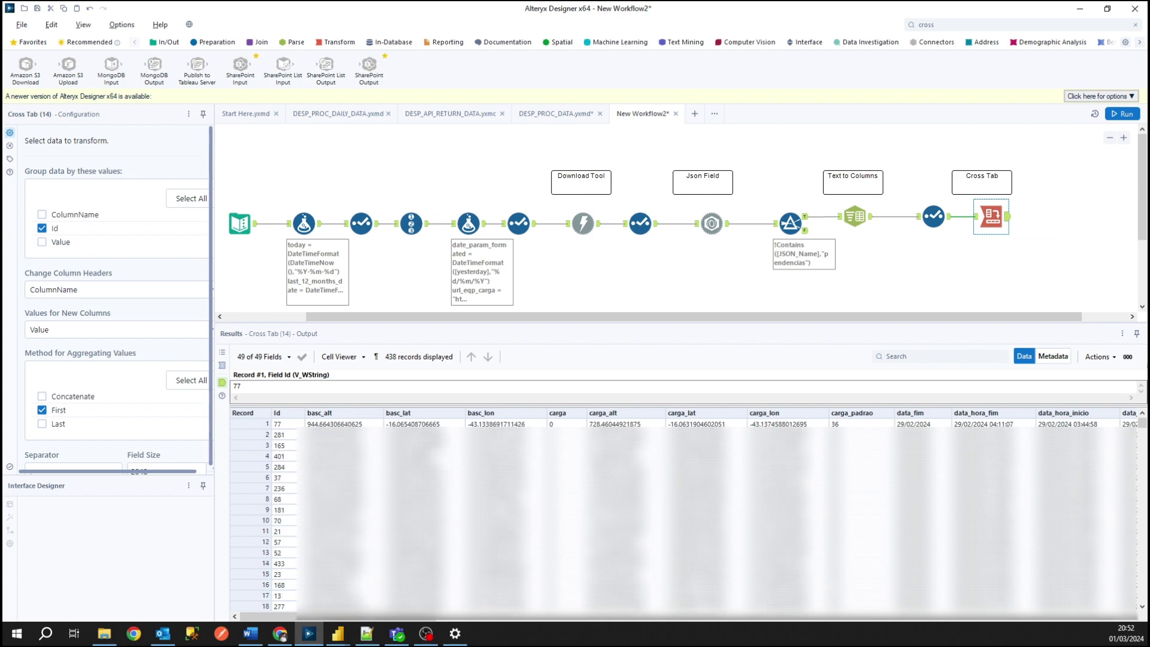
pyautogui.click(296, 414)
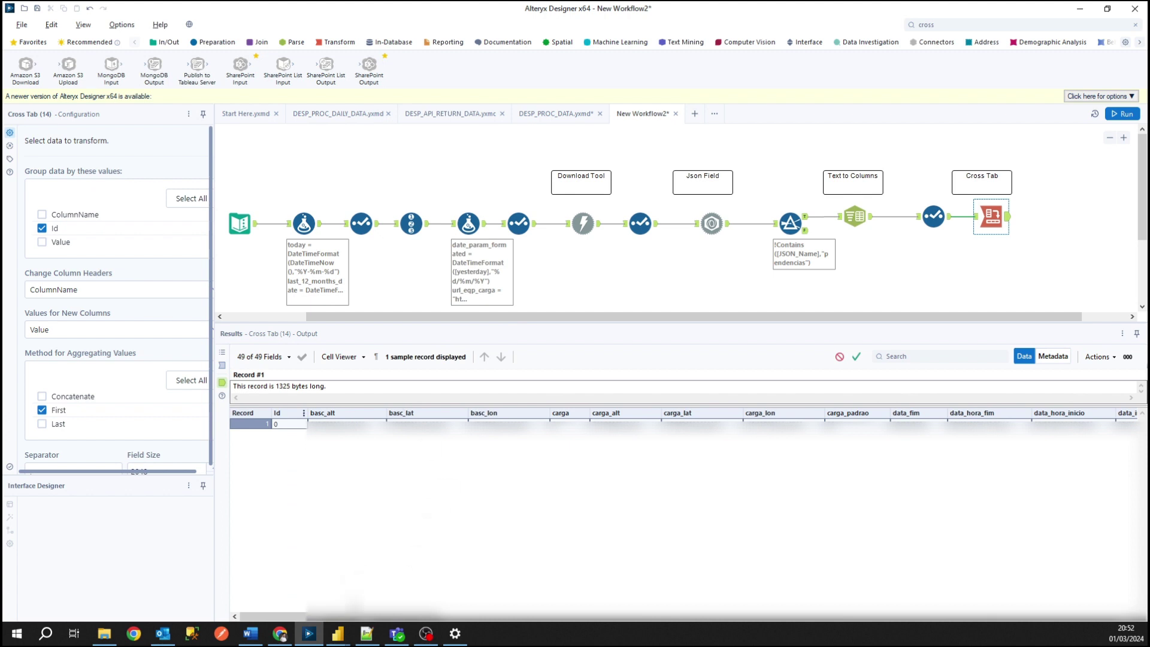
pyautogui.moveTo(374, 616); pyautogui.dragTo(1028, 616)
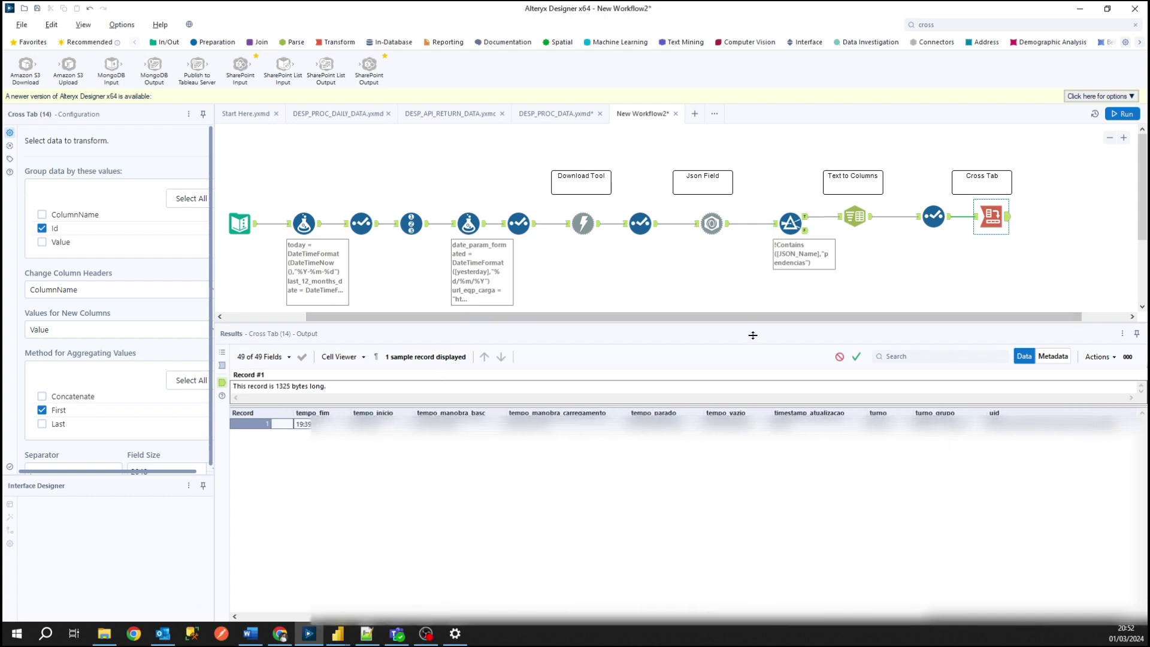
pyautogui.moveTo(752, 335); pyautogui.dragTo(753, 350)
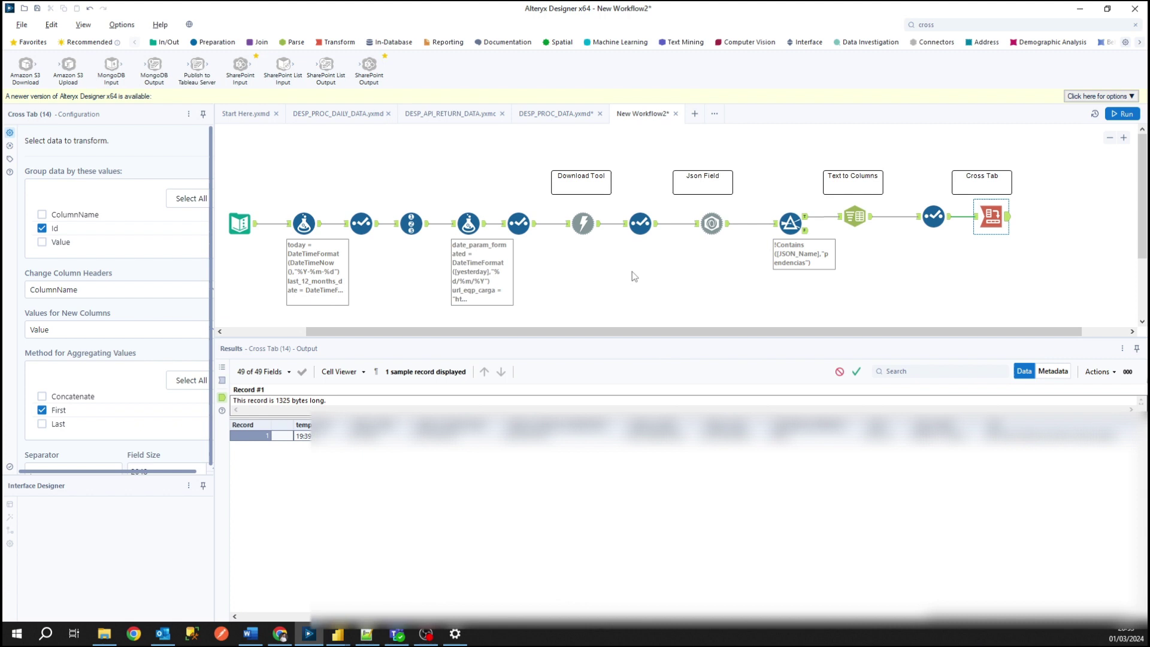